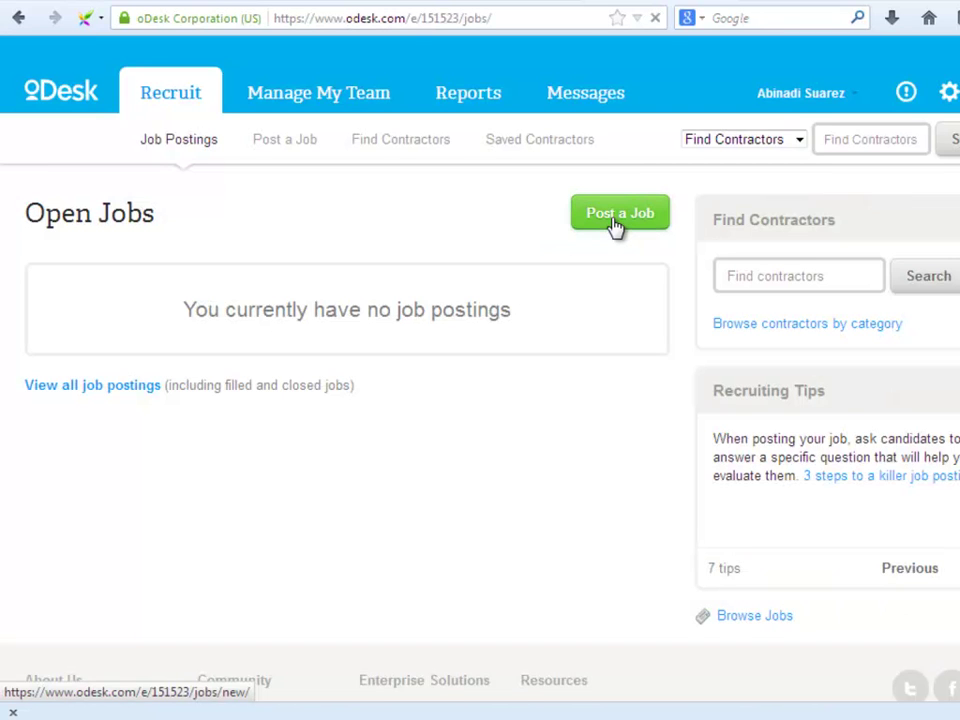
Start a Writing & Translation job post under Blog & Article Writing, titled "11 Articles Writing - 800 words each", with the project description filled in
left_click(615, 222)
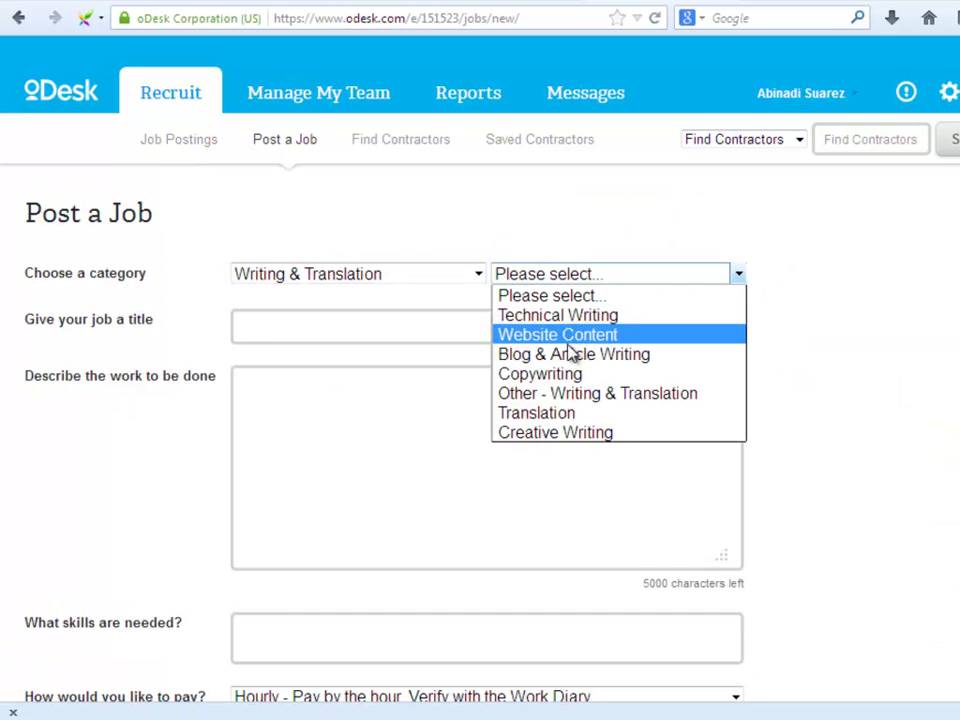
left_click(570, 366)
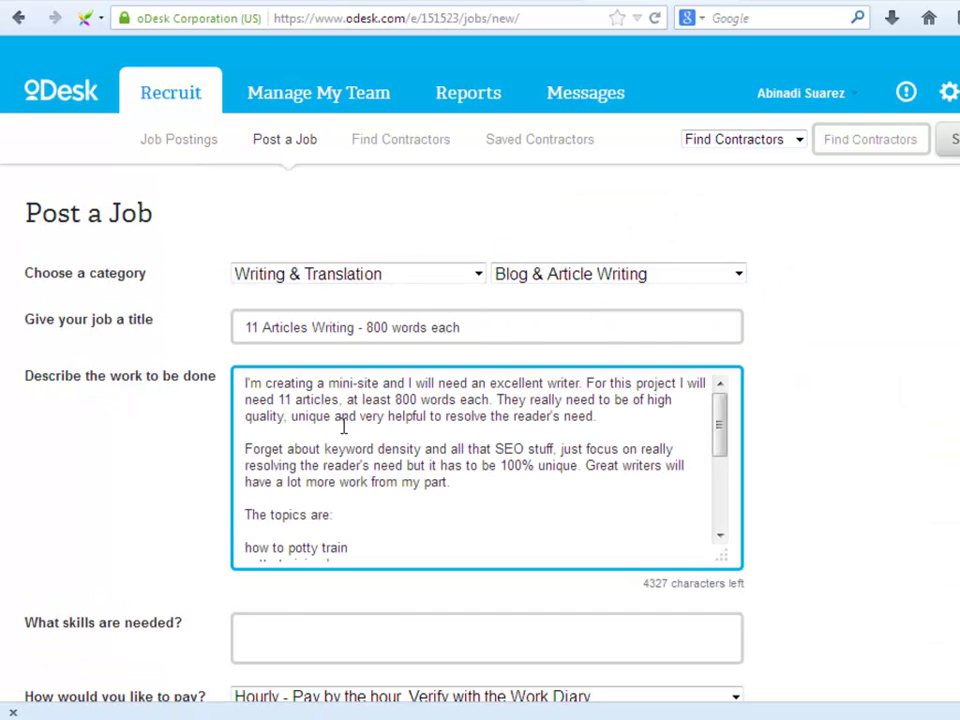
Add article-writing, content-writing and blog-writing as the skills needed for the job
left_click(324, 632)
scroll(324, 630, "down", 2)
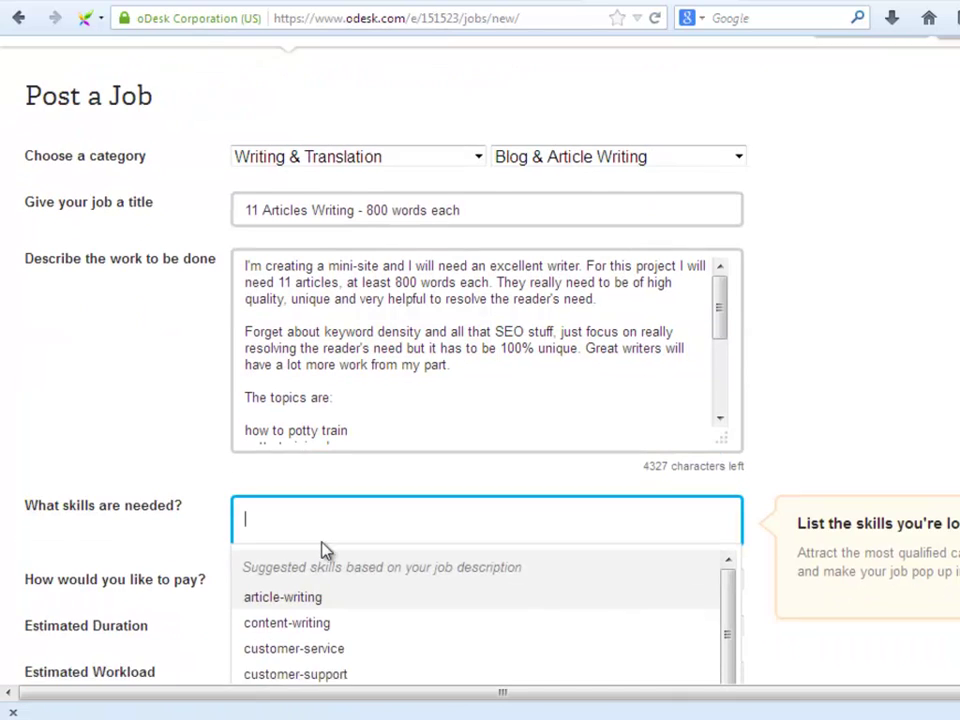
scroll(324, 549, "down", 2)
left_click(332, 484)
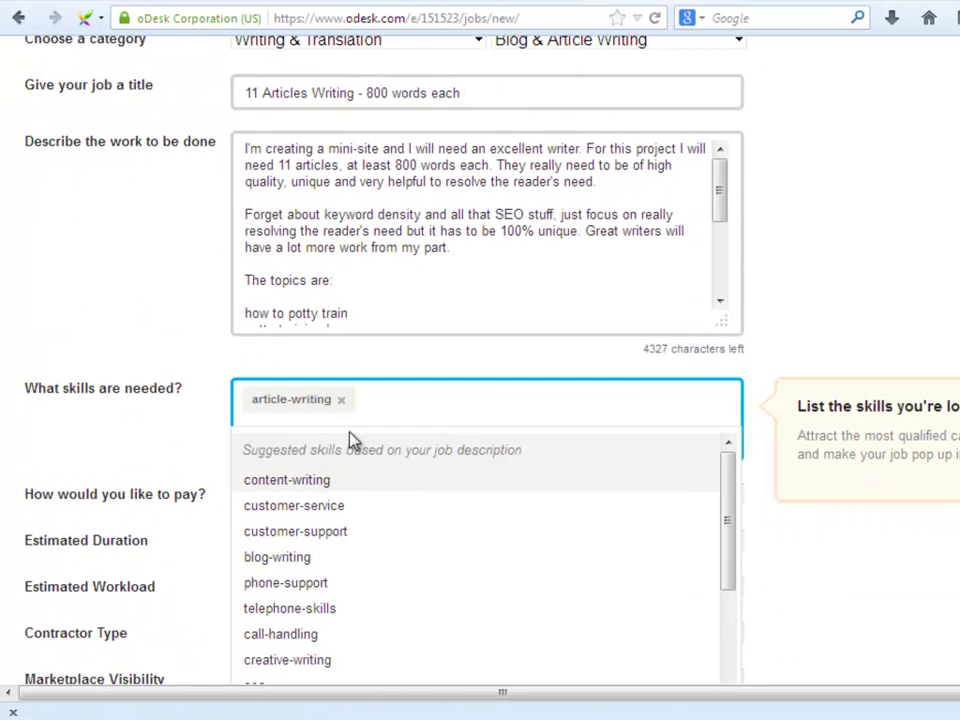
left_click(356, 484)
left_click(345, 561)
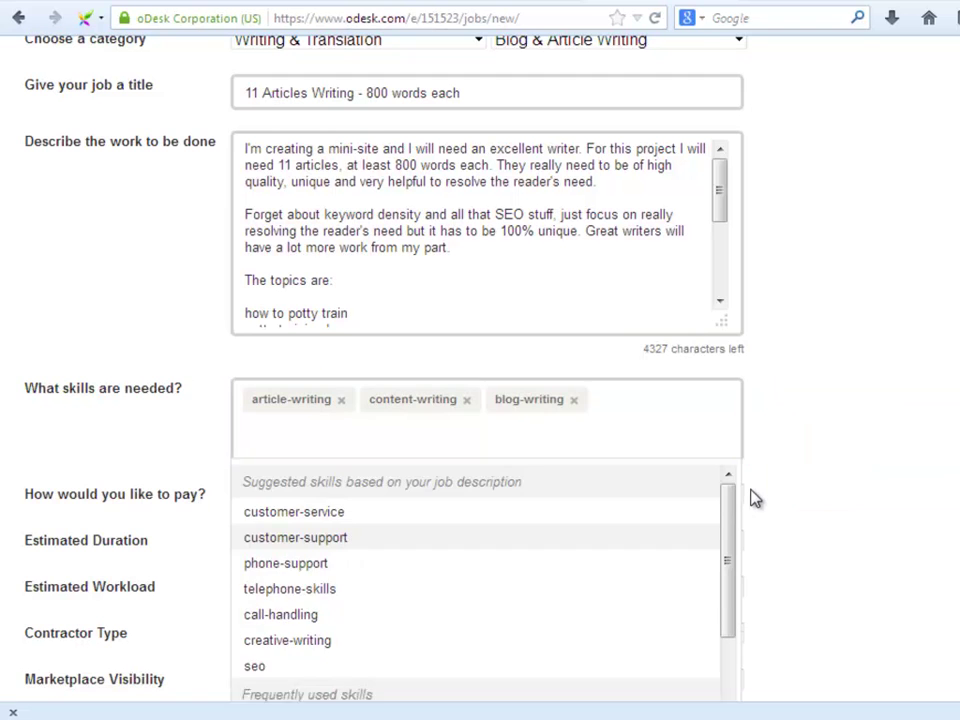
left_click(755, 499)
Set the job to Fixed Price with a $50 budget and an estimated end date of Sep 16, 2013
scroll(700, 495, "down", 2)
left_click(740, 379)
left_click(410, 419)
left_click(292, 429)
type("50")
left_click(346, 488)
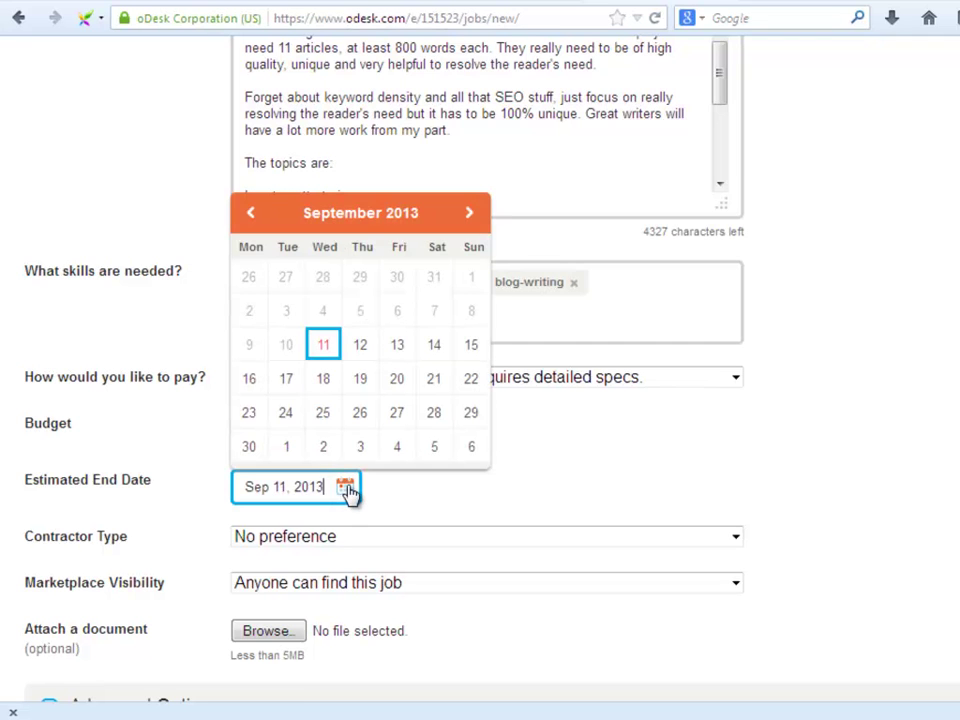
left_click(251, 382)
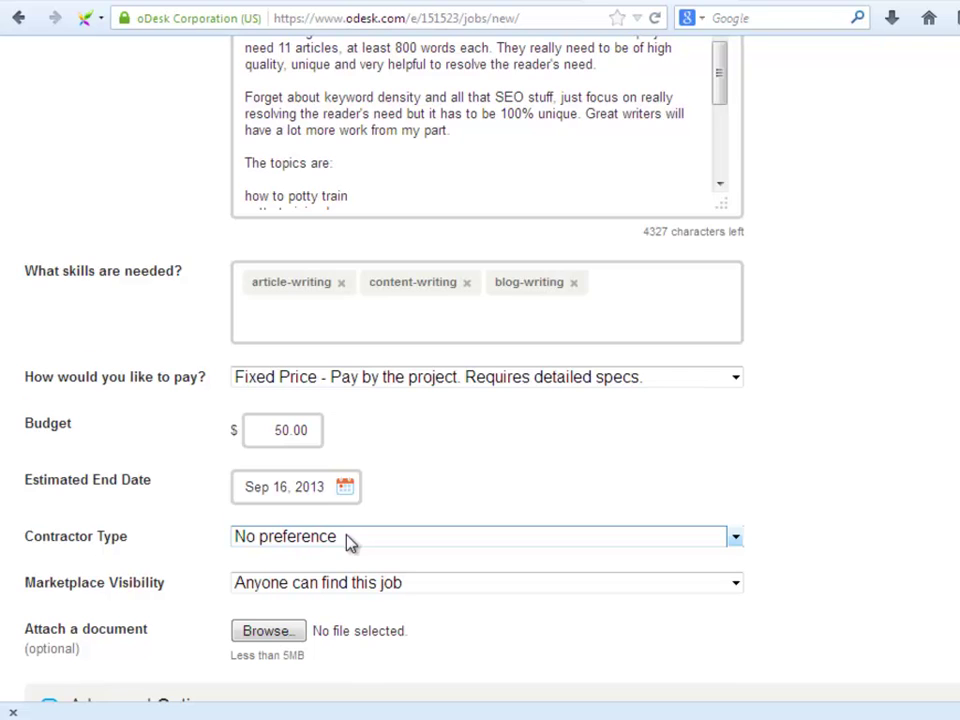
Expand the advanced options and set the preferred hourly rate to a minimum of $1 and a maximum of $5
scroll(351, 540, "down", 2)
scroll(350, 472, "down", 2)
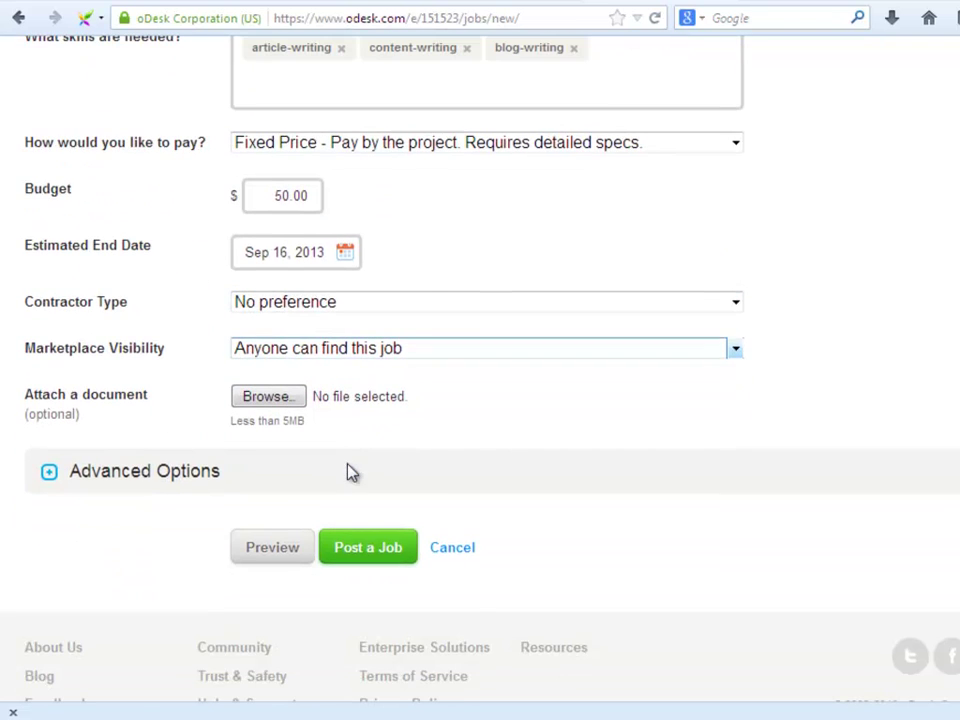
left_click(49, 472)
scroll(102, 500, "down", 4)
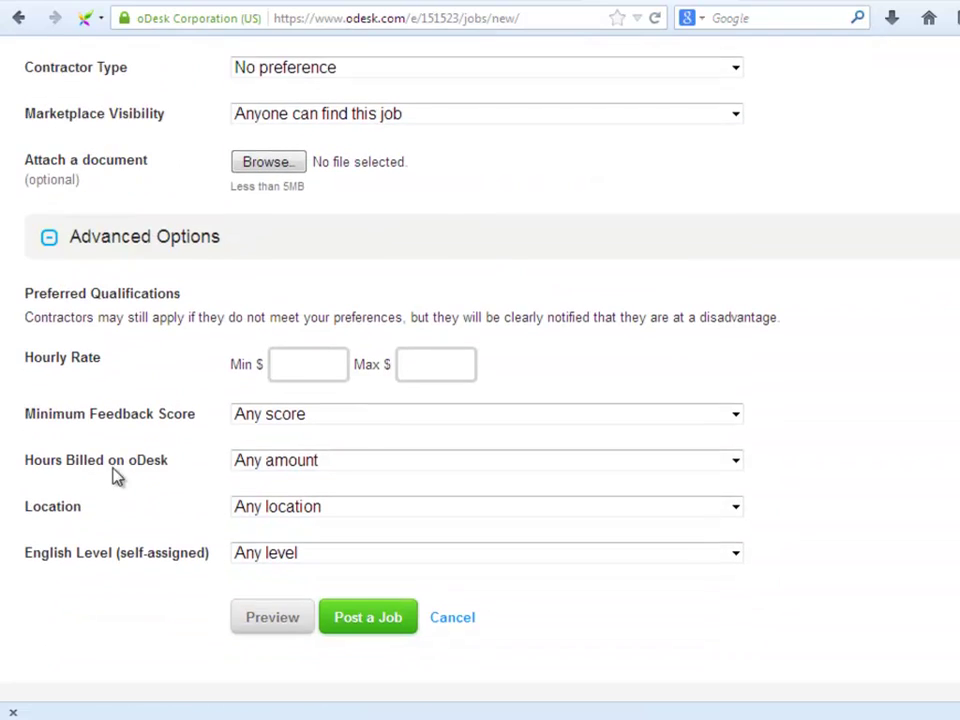
left_click(286, 366)
type("1")
left_click(424, 368)
type("10")
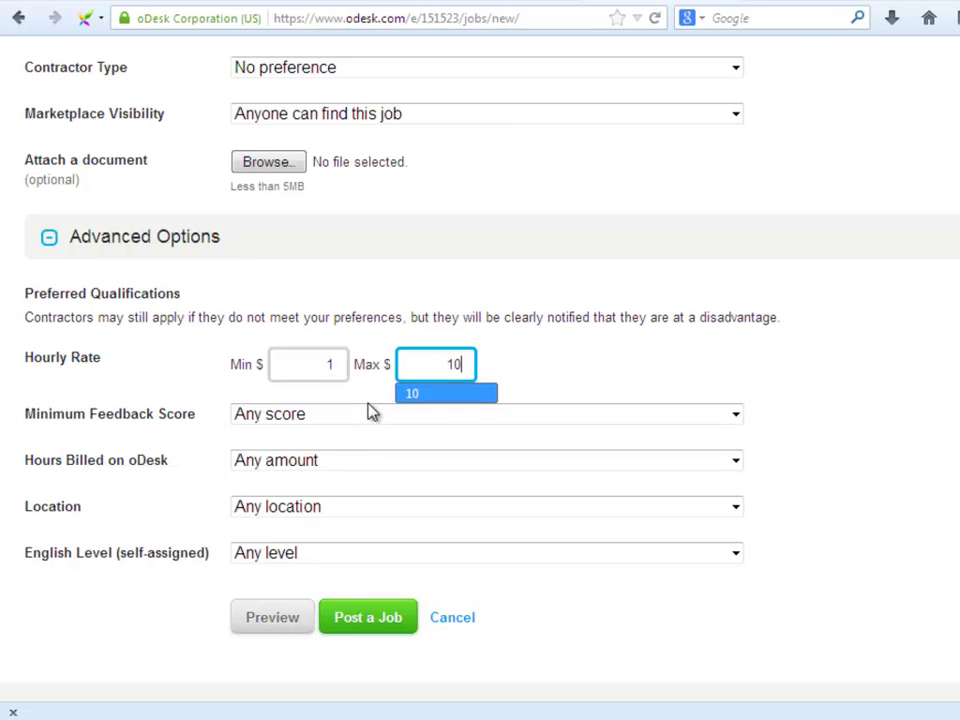
left_click(361, 441)
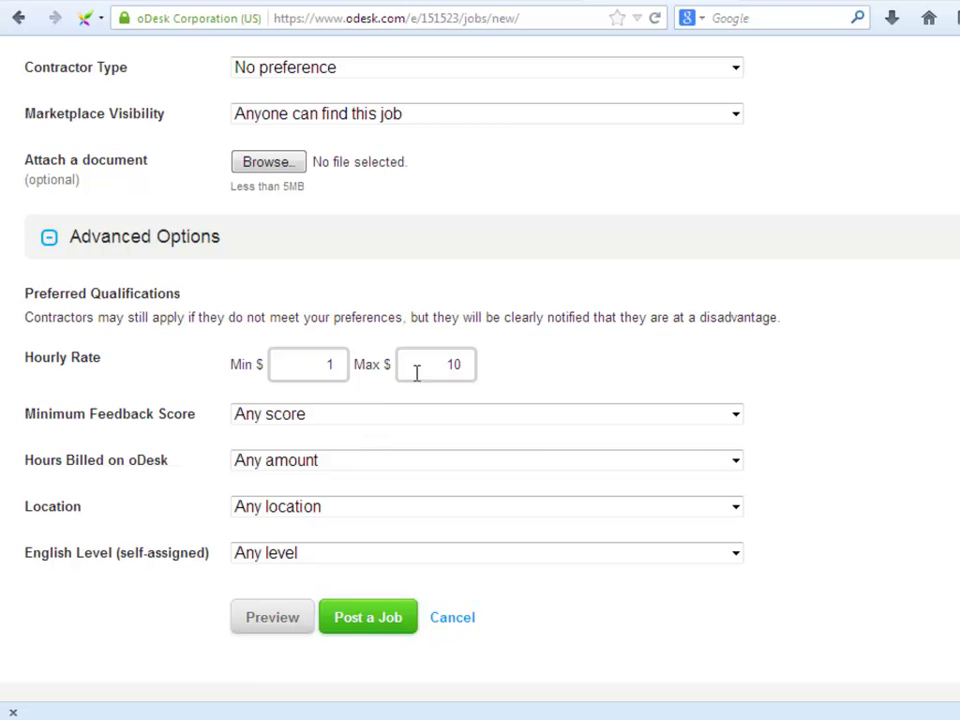
left_click_drag(405, 366, 528, 362)
type("5")
left_click(527, 369)
Set the minimum feedback score to At least 4.5 and choose Any amount for the hours billed on oDesk
left_click(731, 418)
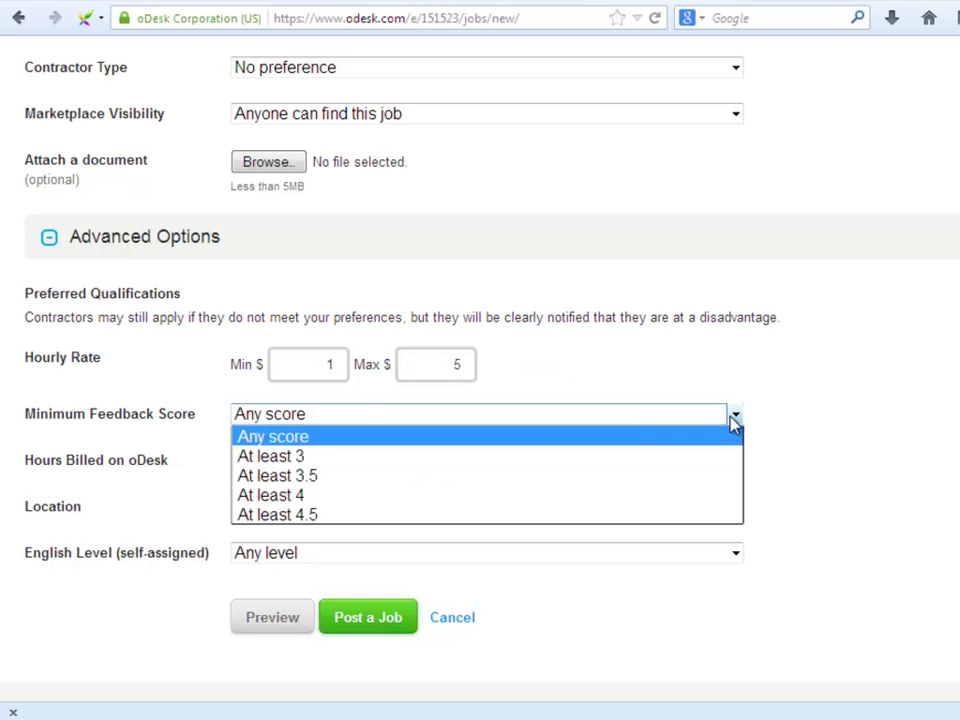
left_click(428, 515)
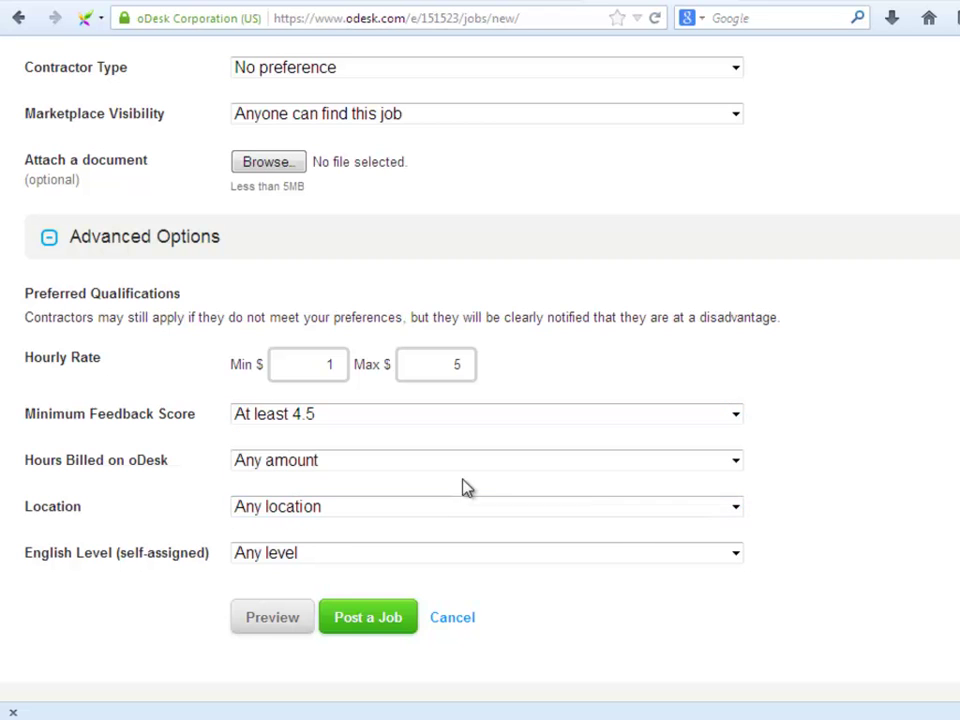
left_click(744, 467)
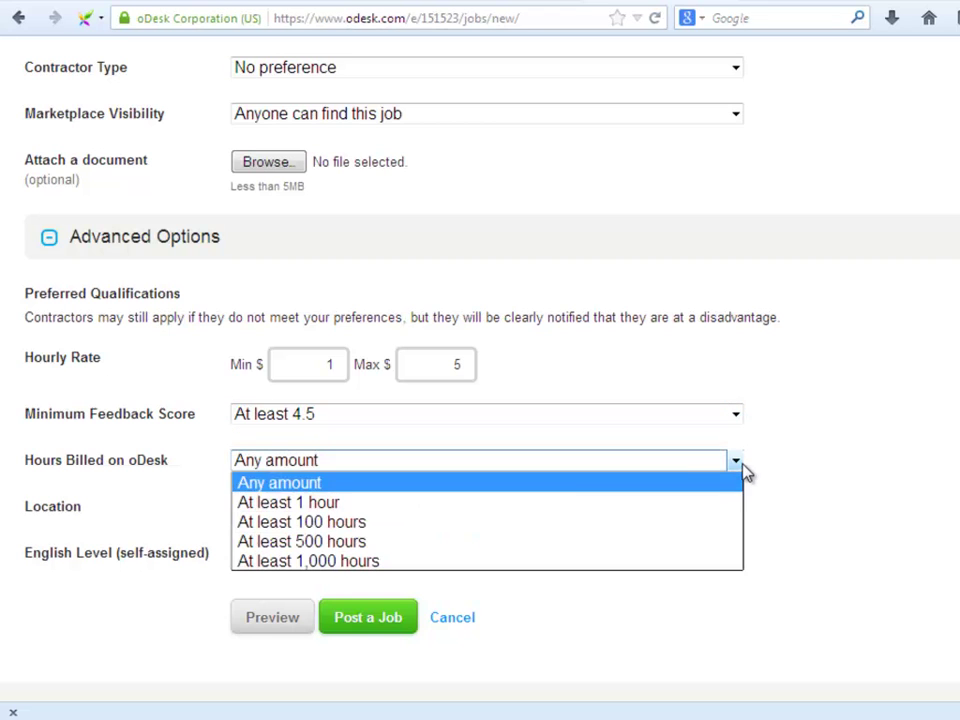
left_click(433, 487)
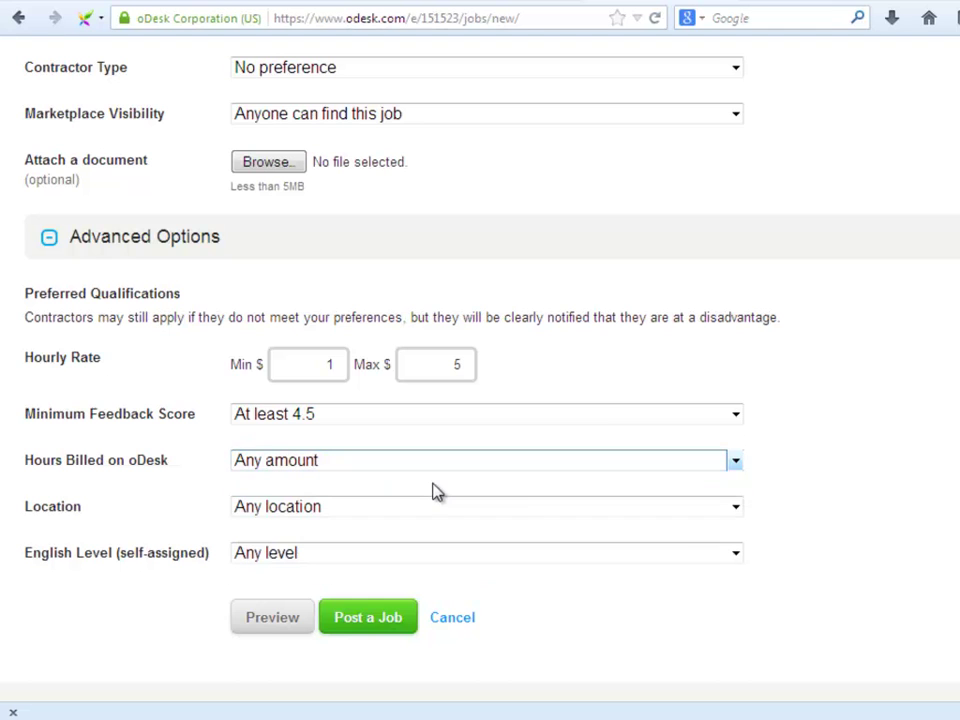
left_click(739, 512)
left_click(700, 626)
left_click(735, 461)
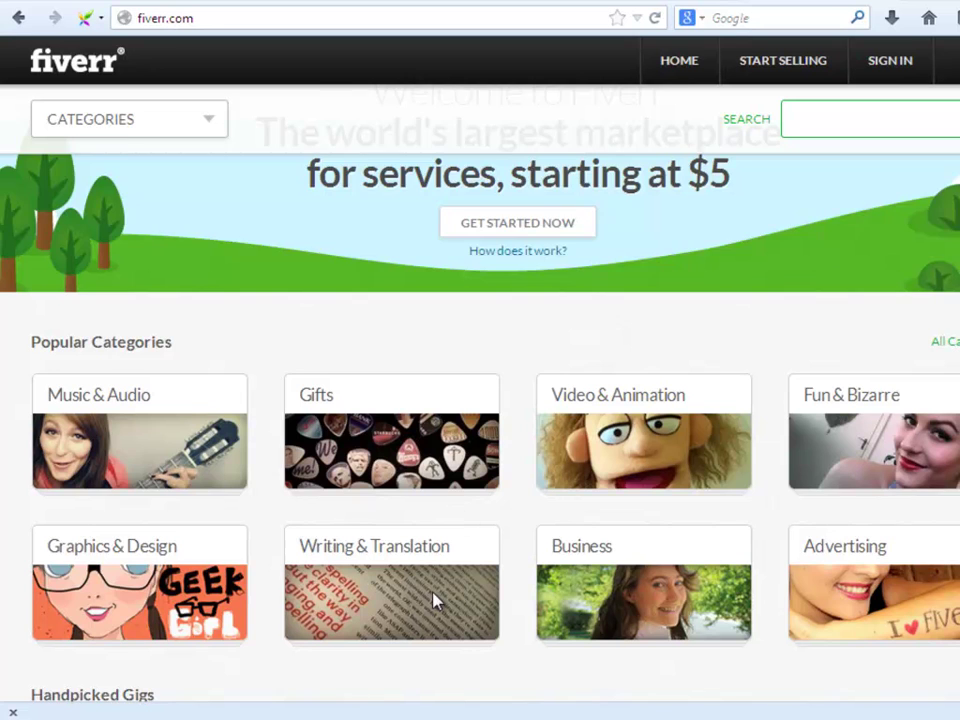
On the Fiverr home page, open the Writing & Translation category
scroll(435, 600, "down", 1)
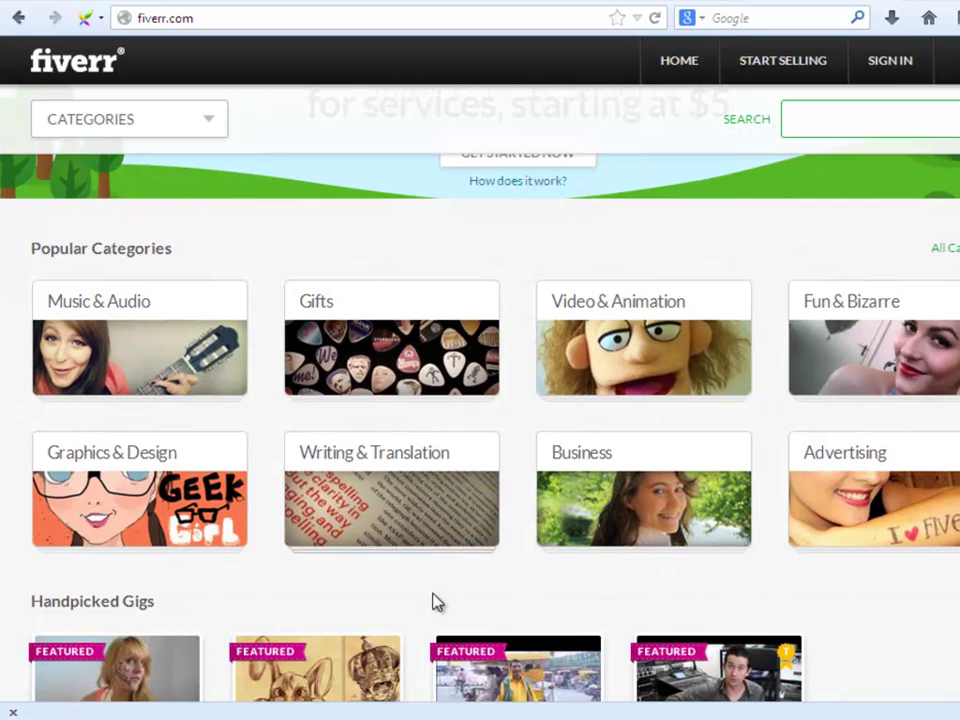
left_click(420, 468)
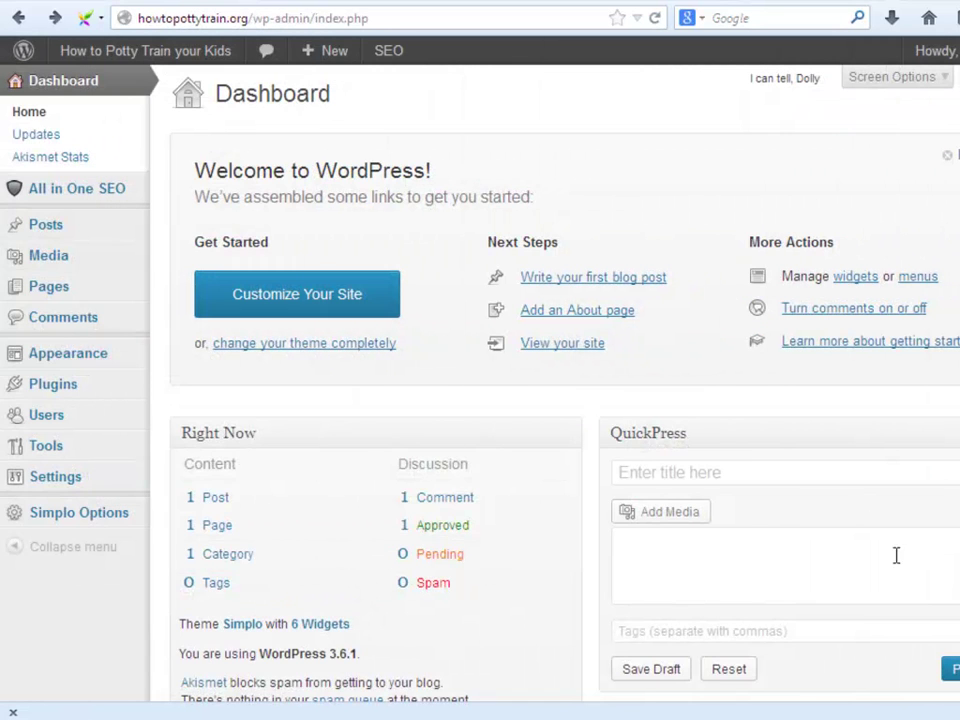
In the potty training site's WordPress admin, set the permalink structure to Post name and save the changes
mouse_move(96, 491)
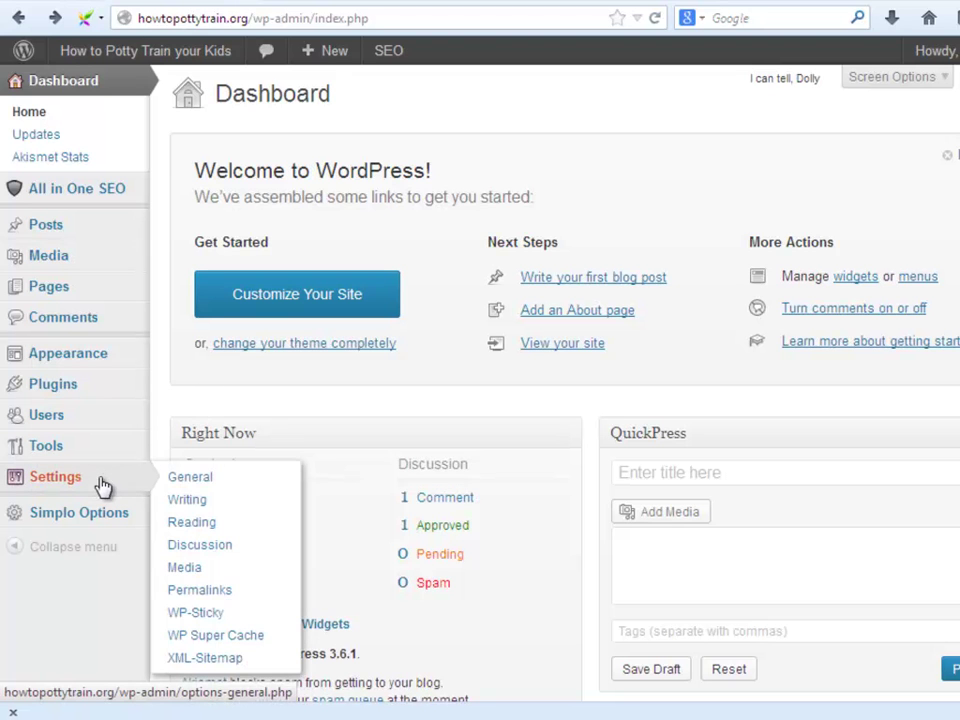
left_click(201, 592)
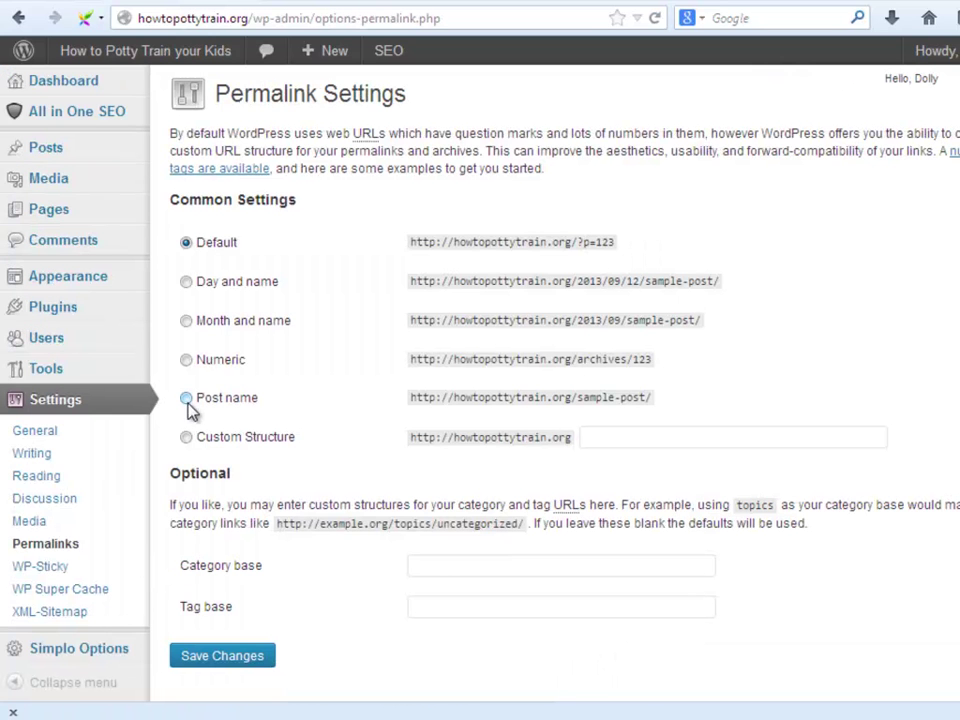
left_click(186, 398)
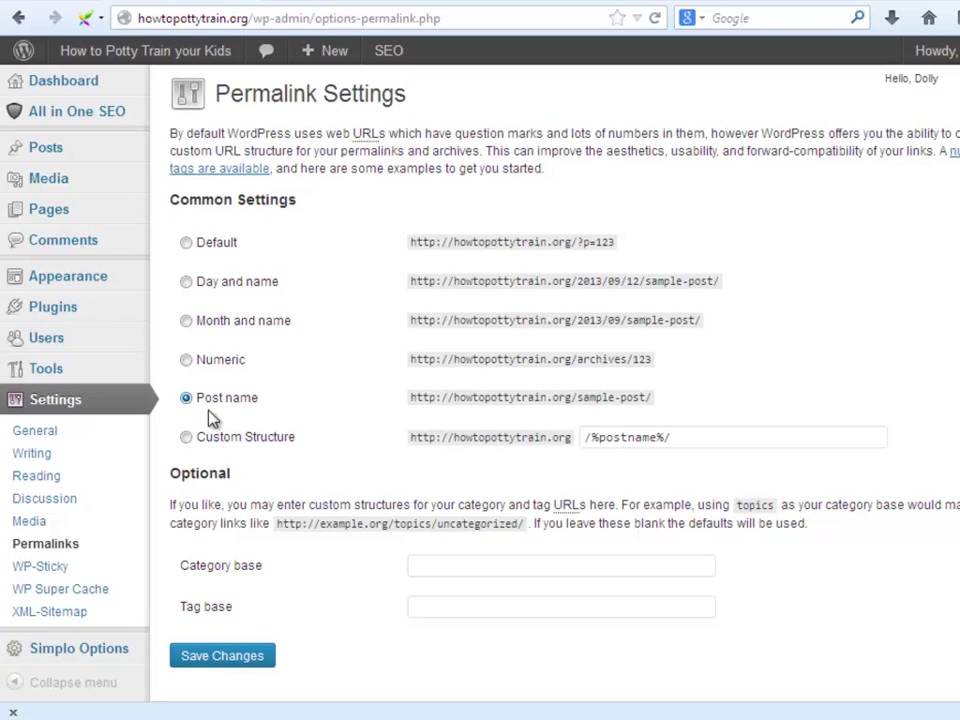
left_click(238, 665)
In the All in One SEO settings, set the home title to "How to Potty Train your Kids – Potty Training Tips for Boys and Girls"
mouse_move(105, 125)
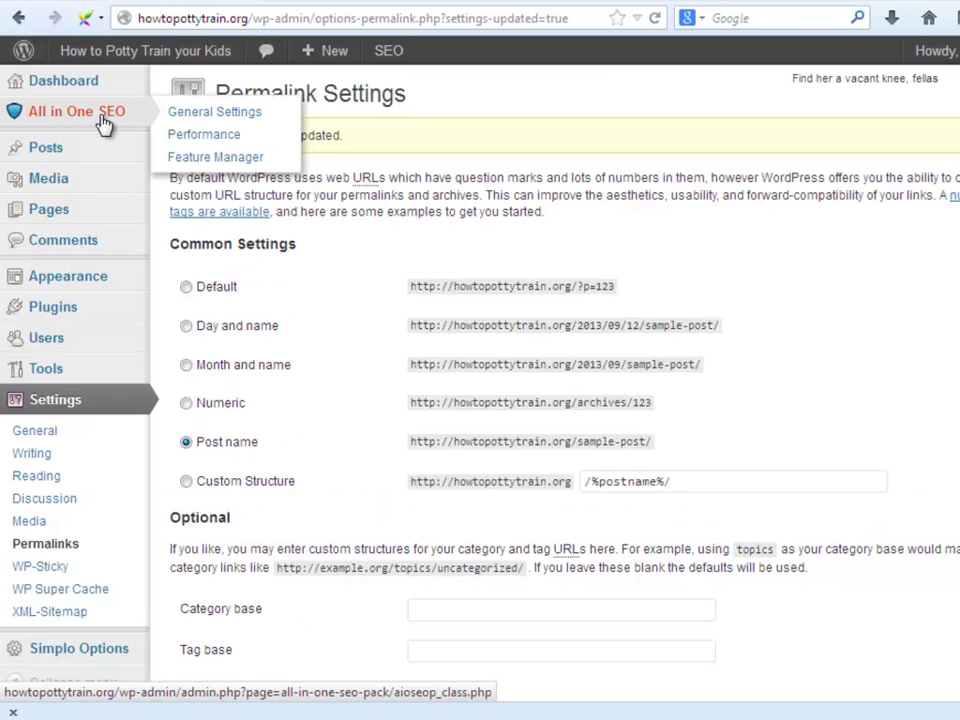
left_click(105, 125)
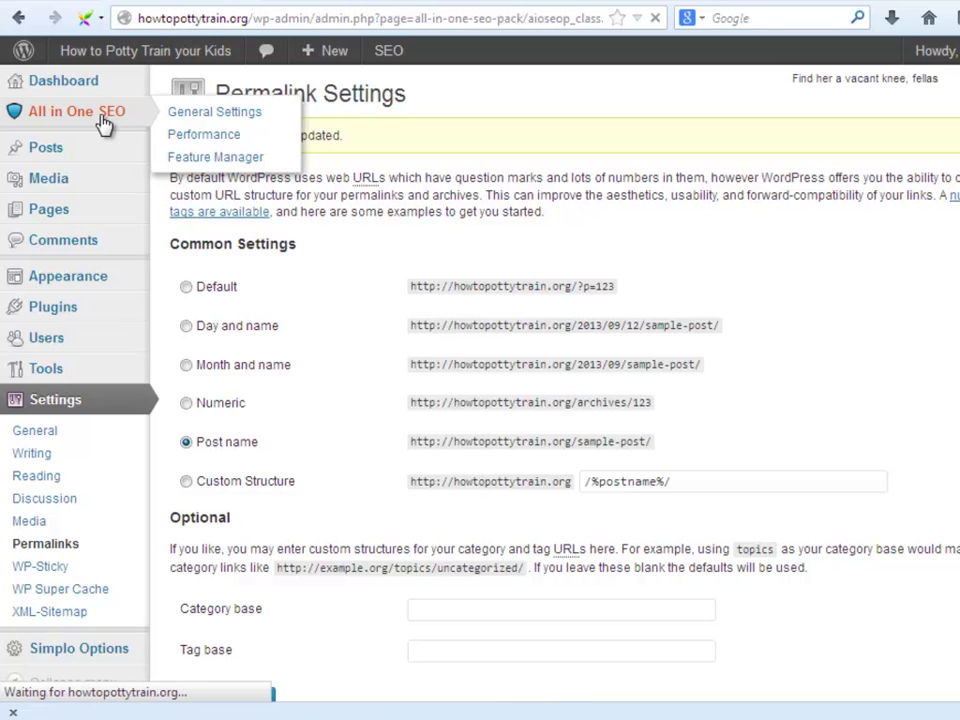
scroll(424, 375, "down", 1)
scroll(424, 375, "down", 5)
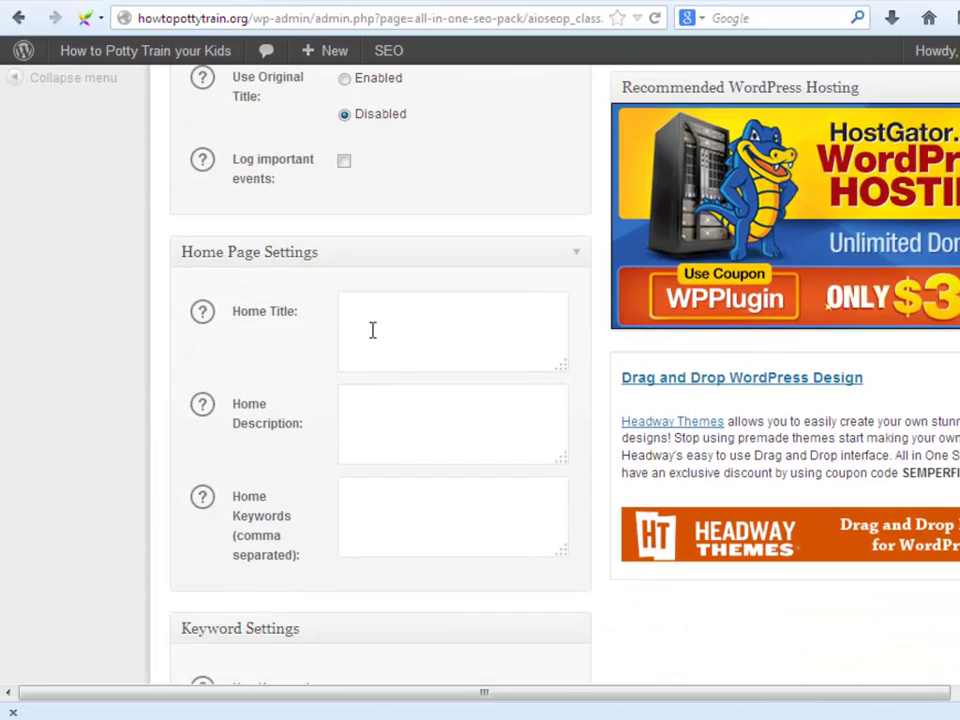
left_click(372, 330)
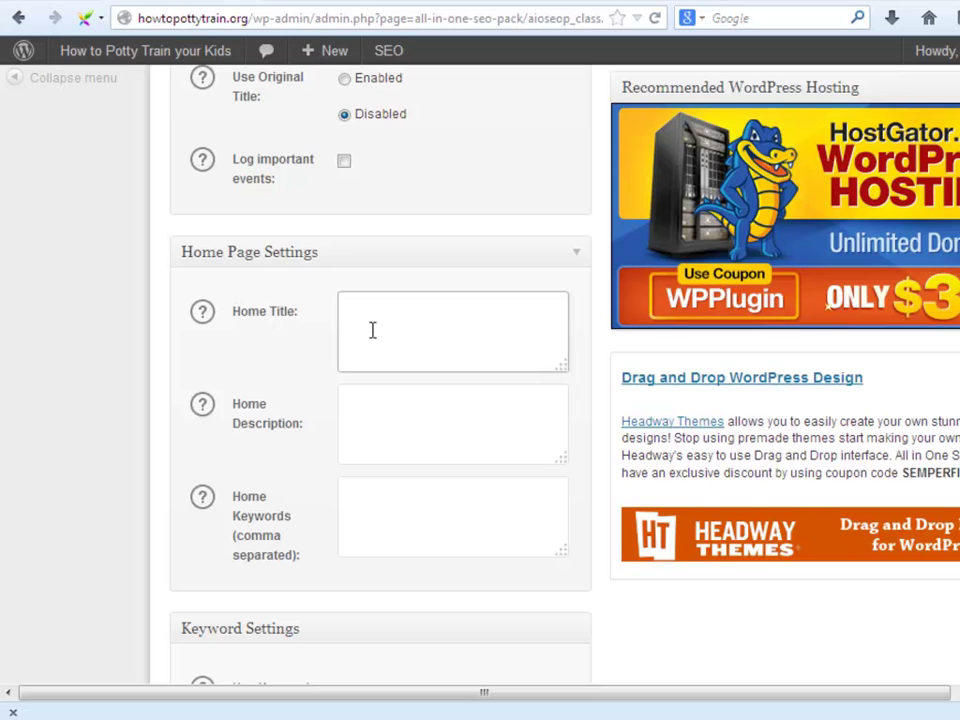
type("How to Potty Train your Kids – Potty Training Tips for Boys and Girls")
Paste the prepared potty training text as the home description and set the home keywords to "how to potty train, potty training"
key("Tab")
key("ctrl+v")
left_click(425, 501)
type("how to potty train, potty trainin")
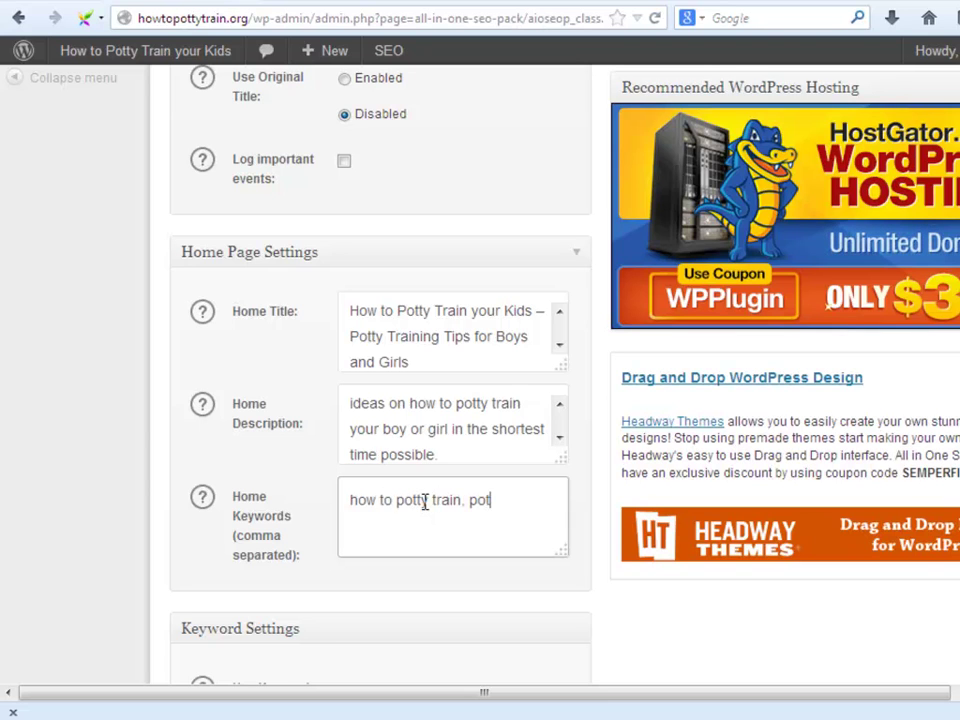
Remove the separator and blog title from the page and post title formats, leaving only the page title and post title tags
scroll(424, 502, "down", 3)
scroll(607, 506, "down", 5)
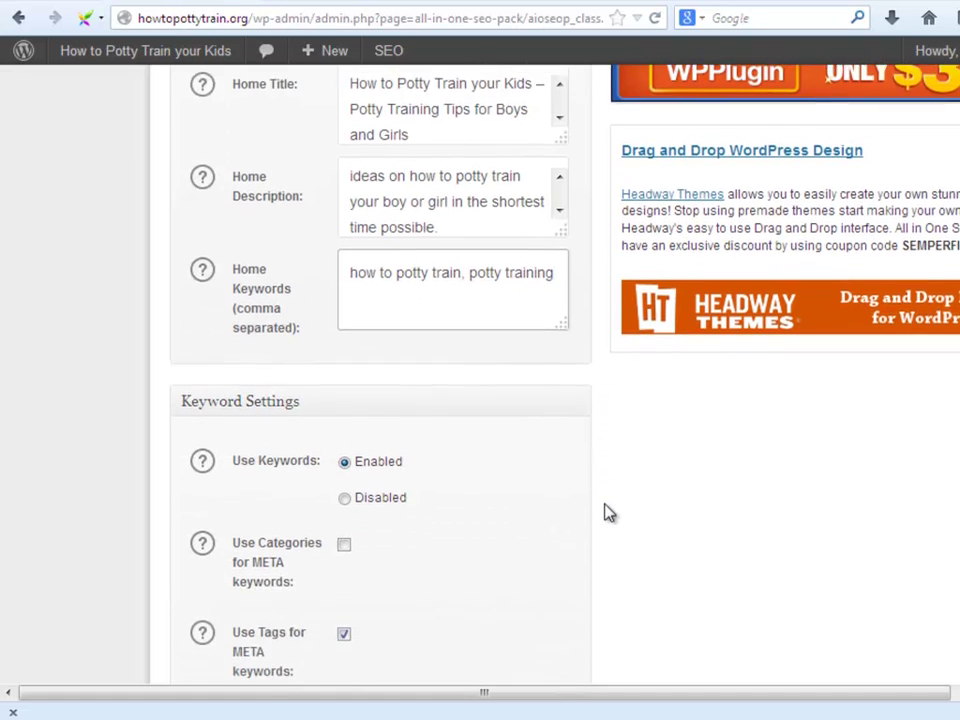
scroll(608, 512, "down", 4)
scroll(608, 513, "down", 4)
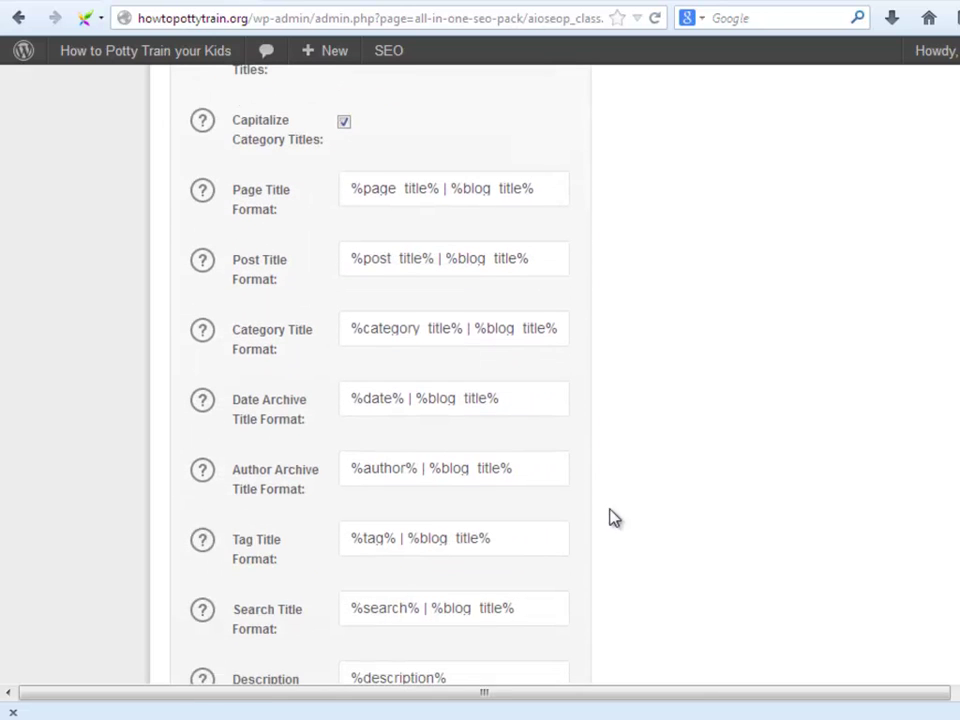
left_click(515, 188)
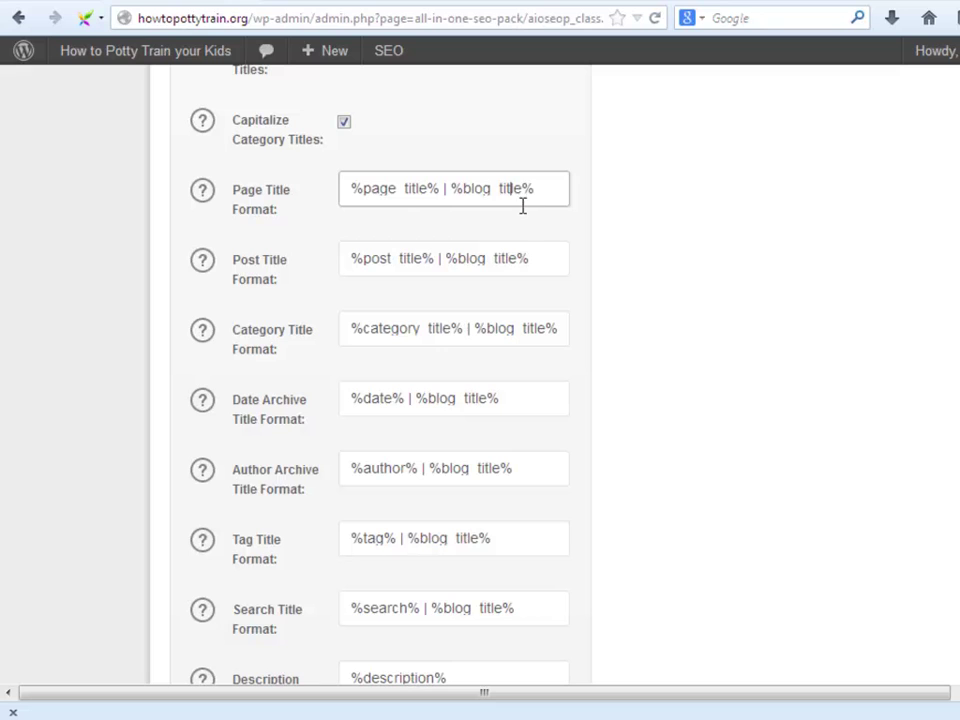
left_click_drag(540, 189, 452, 190)
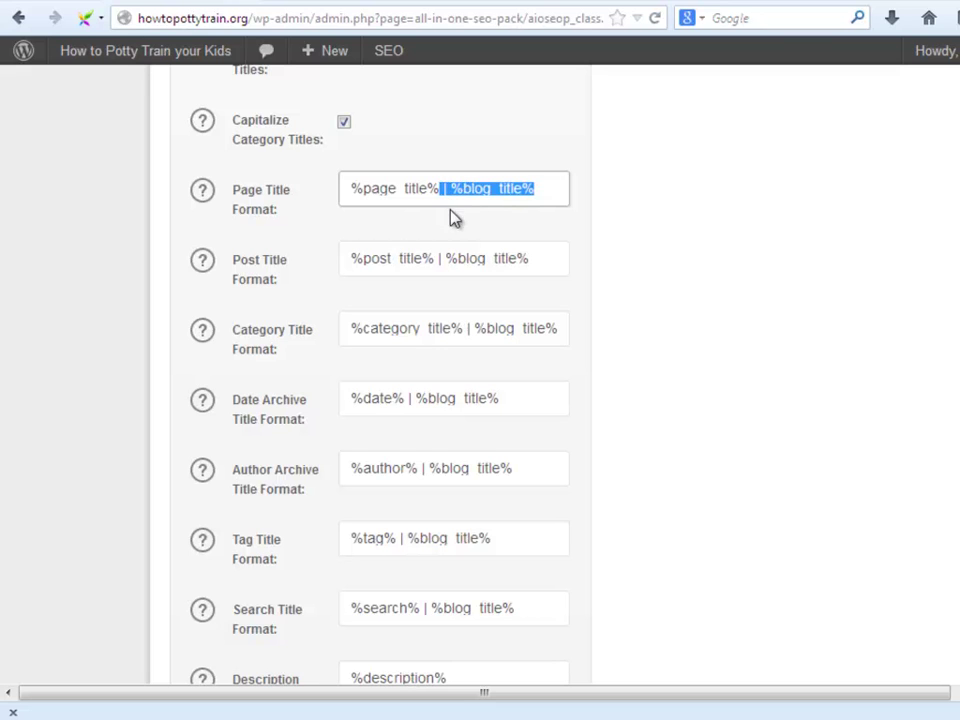
key("BackSpace")
left_click_drag(532, 258, 440, 258)
key("BackSpace")
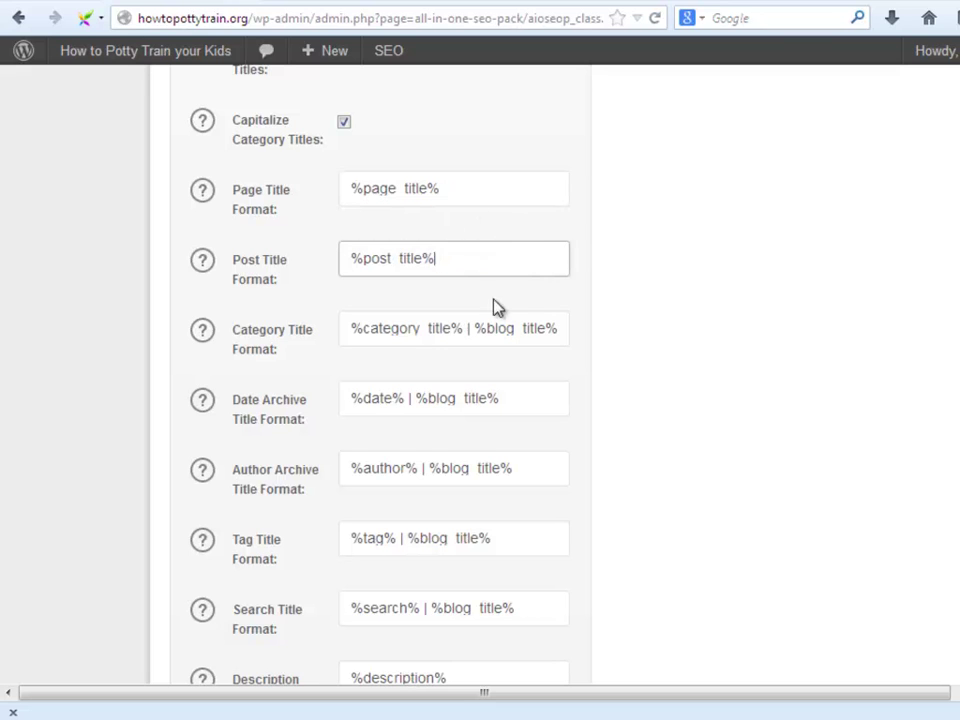
Remove the blog title from the category, date archive, author archive, tag and search title formats
left_click_drag(565, 324, 463, 326)
key("BackSpace")
left_click_drag(500, 398, 405, 398)
key("BackSpace")
left_click_drag(514, 468, 418, 468)
key("BackSpace")
left_click_drag(492, 538, 397, 538)
key("BackSpace")
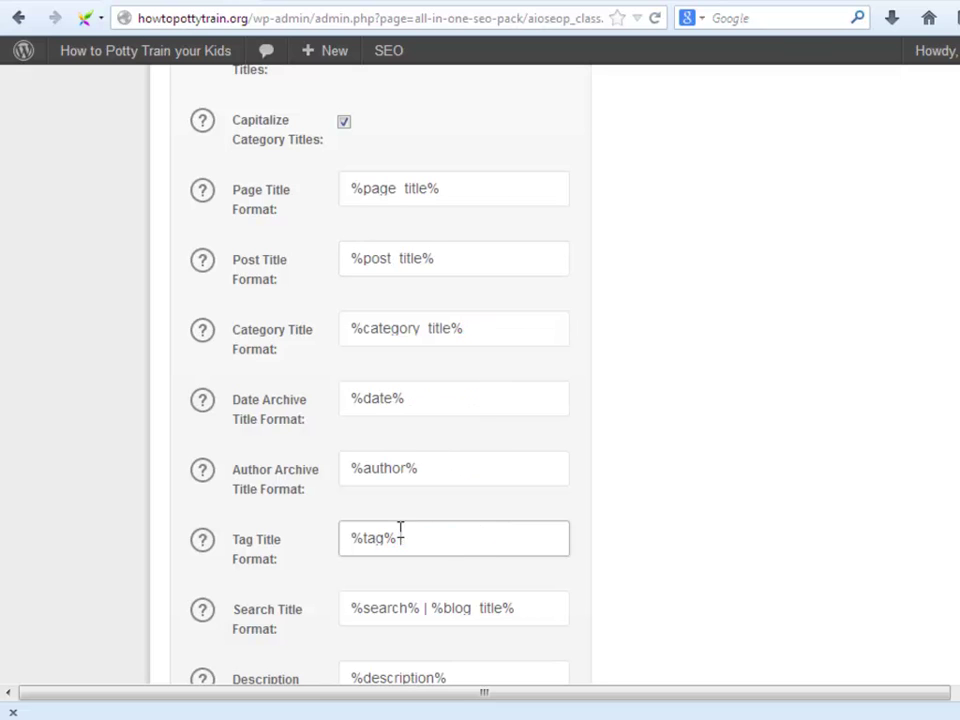
left_click_drag(527, 608, 431, 608)
key("BackSpace")
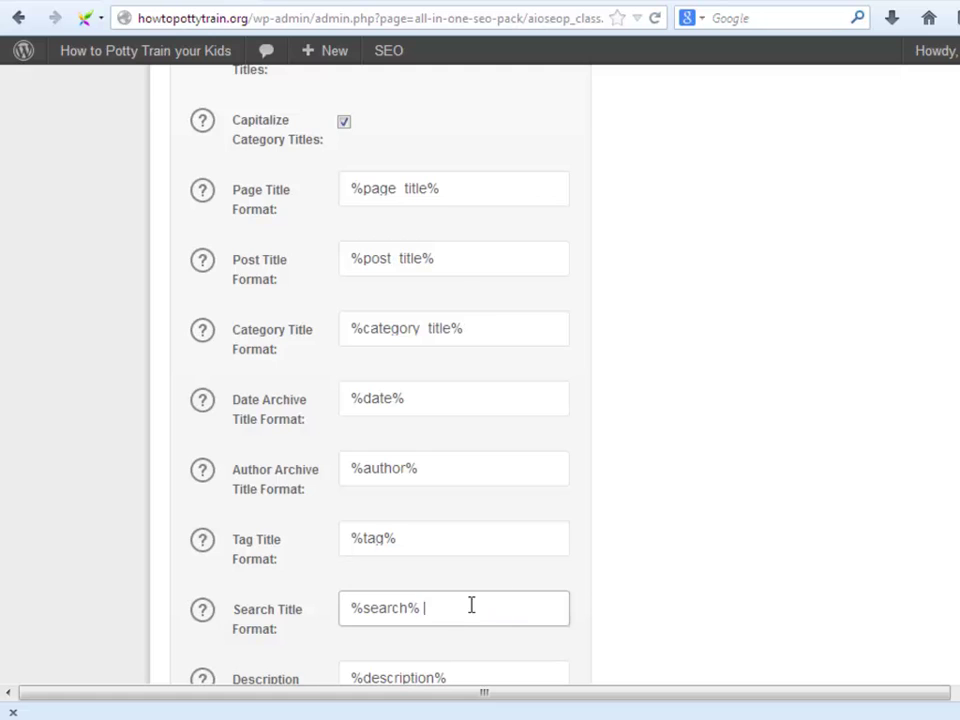
Show the help text for the noindex option for categories in the Noindex Settings
scroll(660, 503, "down", 15)
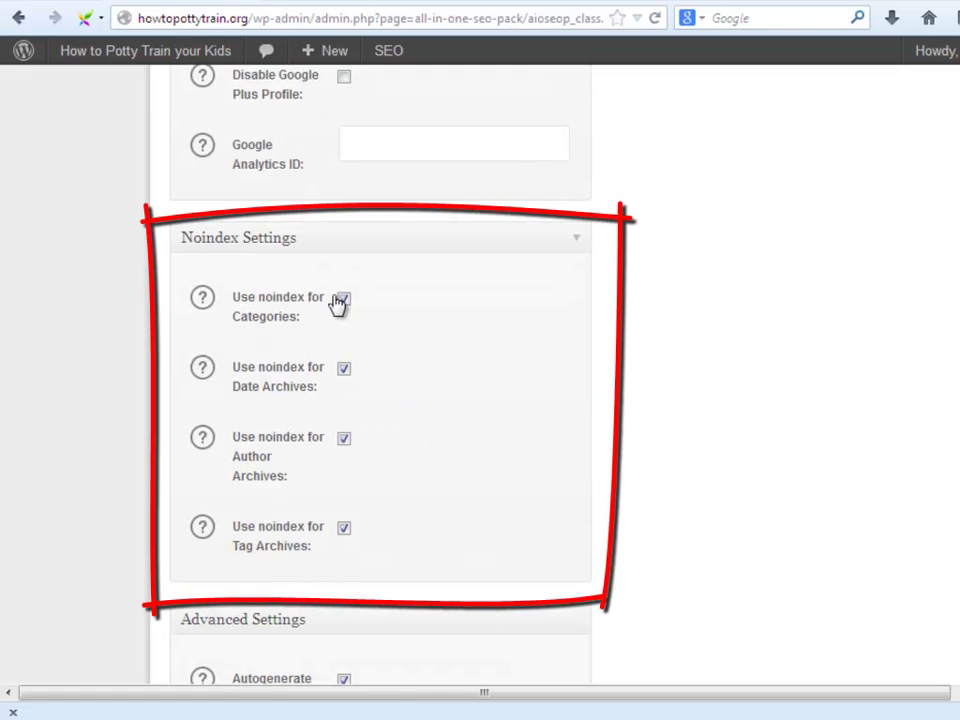
left_click(204, 302)
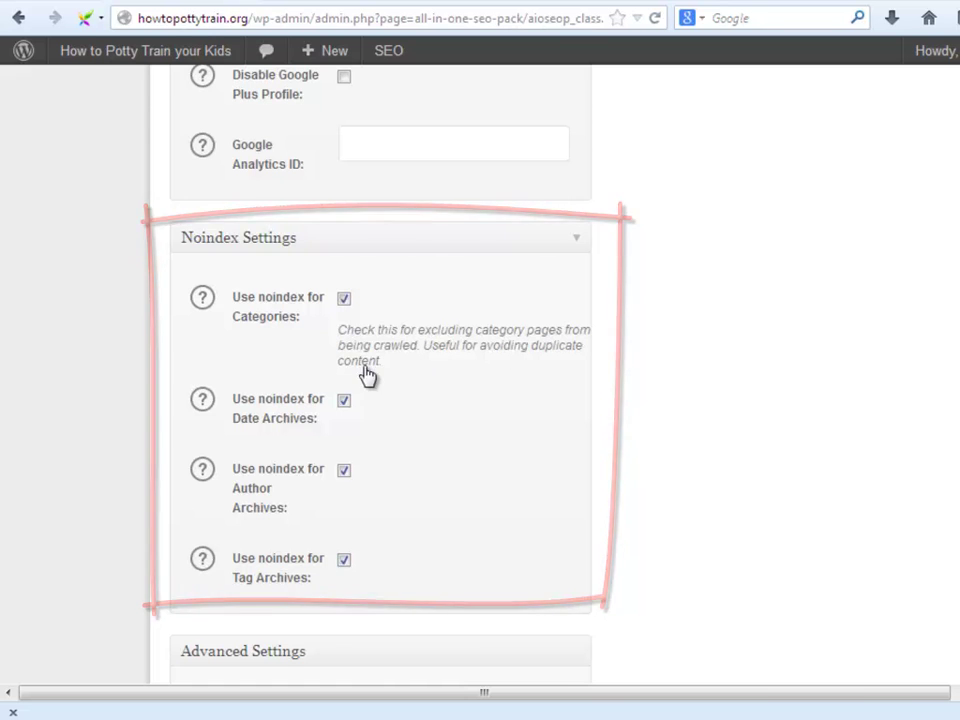
Save the changed All in One SEO Pack options
scroll(260, 300, "up", 15)
left_click(240, 280)
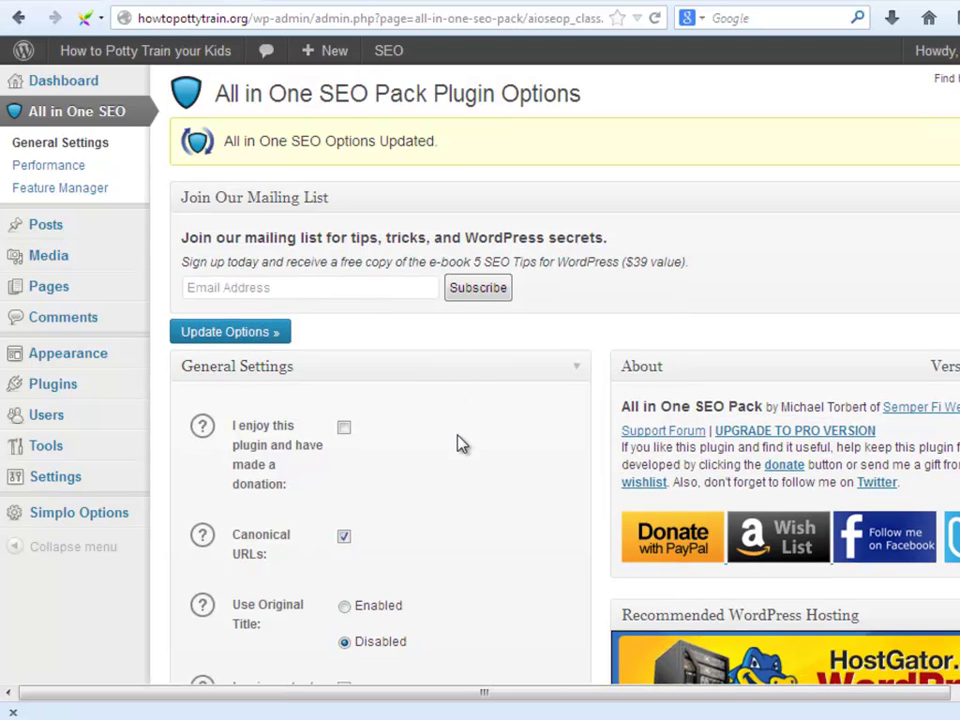
Move the default "Hello world!" post from the posts list to the trash
left_click(63, 80)
mouse_move(100, 236)
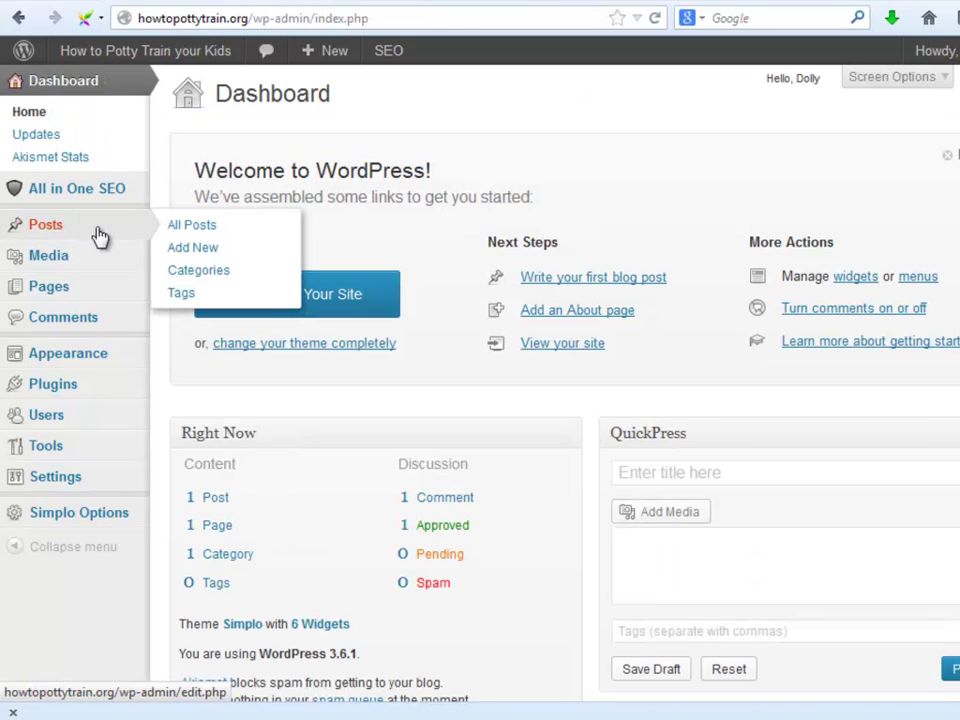
left_click(100, 236)
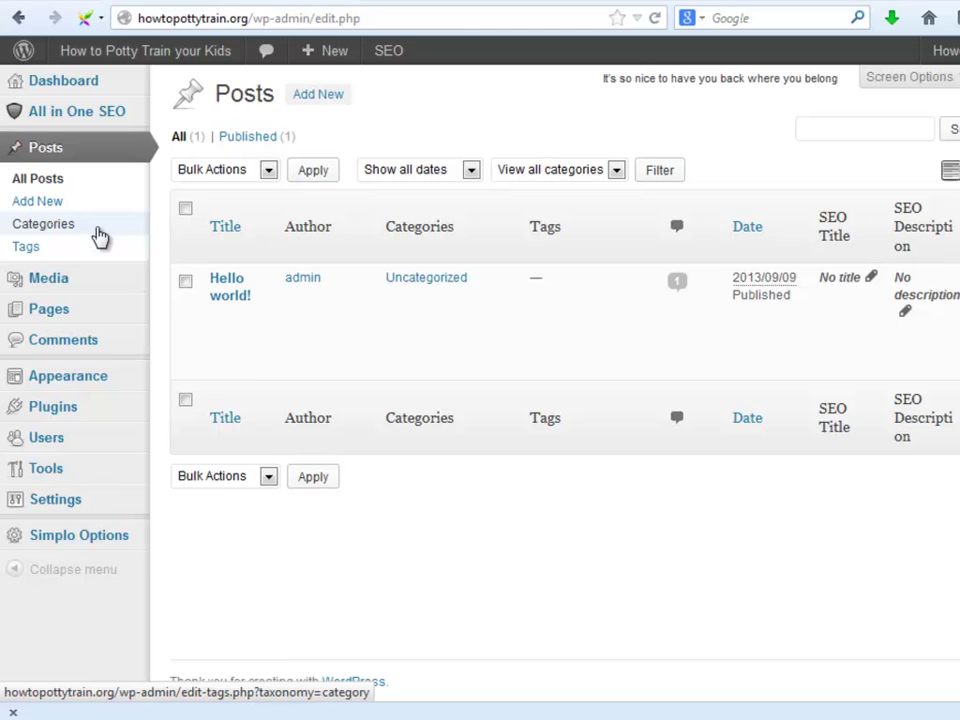
left_click(229, 356)
Create a new post titled "How to potty train your child successfully"
left_click(318, 94)
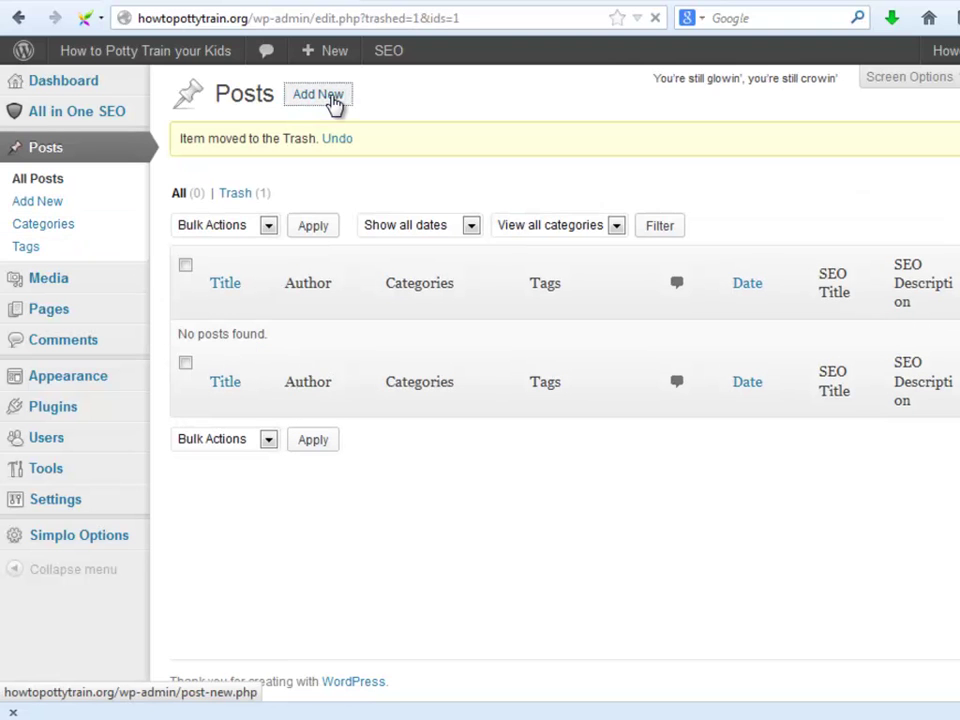
type("How to potty train your child successfully")
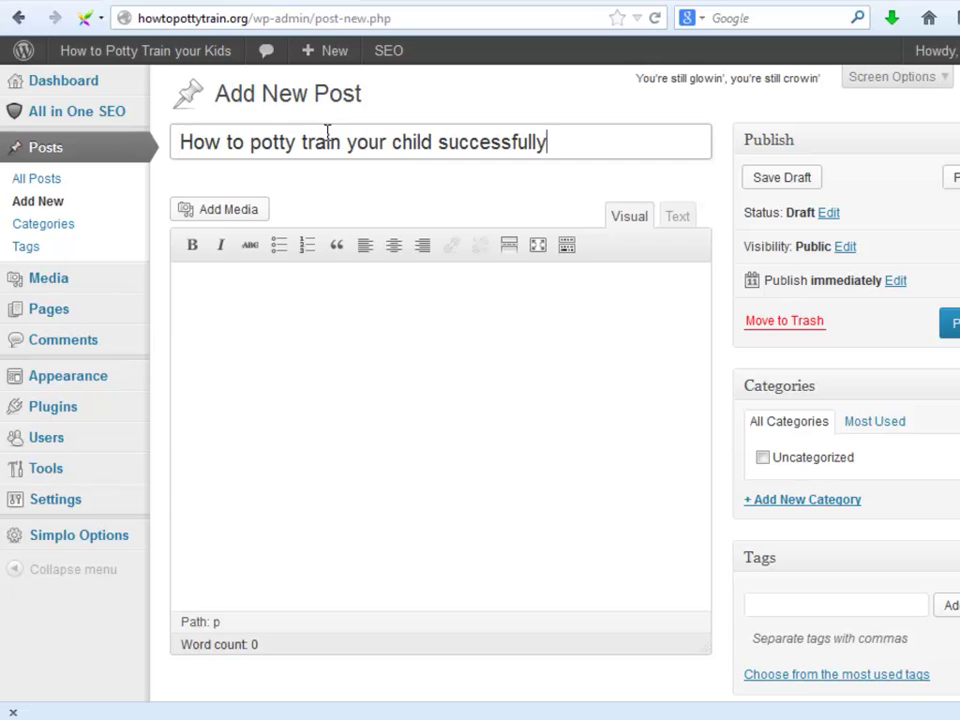
left_click(429, 278)
Shorten the post's permalink slug to "how-to-potty-train"
left_click(568, 178)
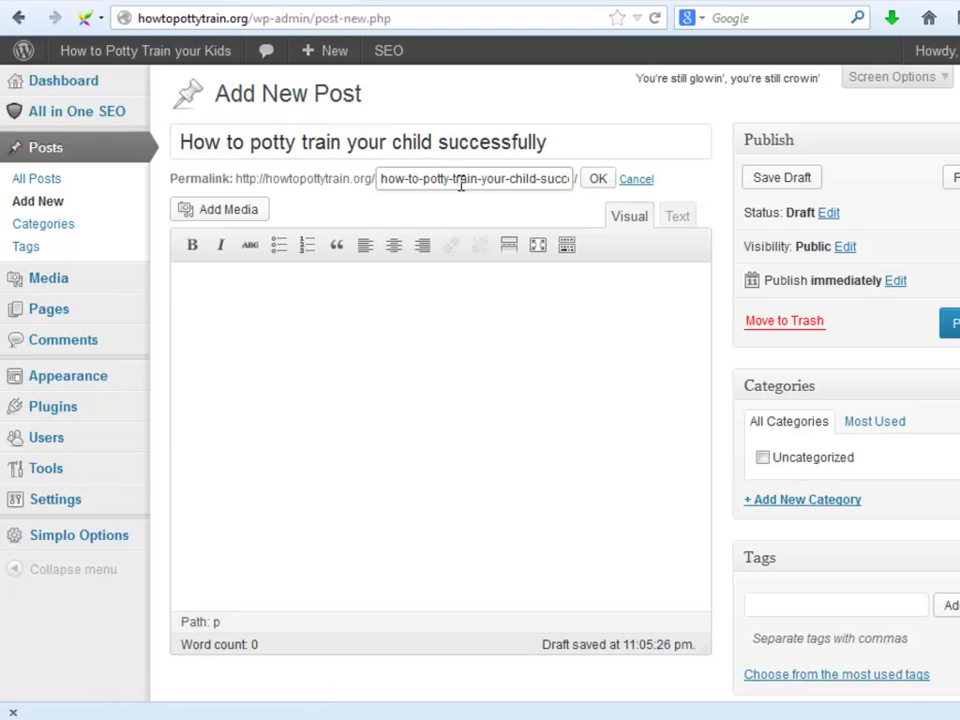
left_click_drag(476, 180, 634, 178)
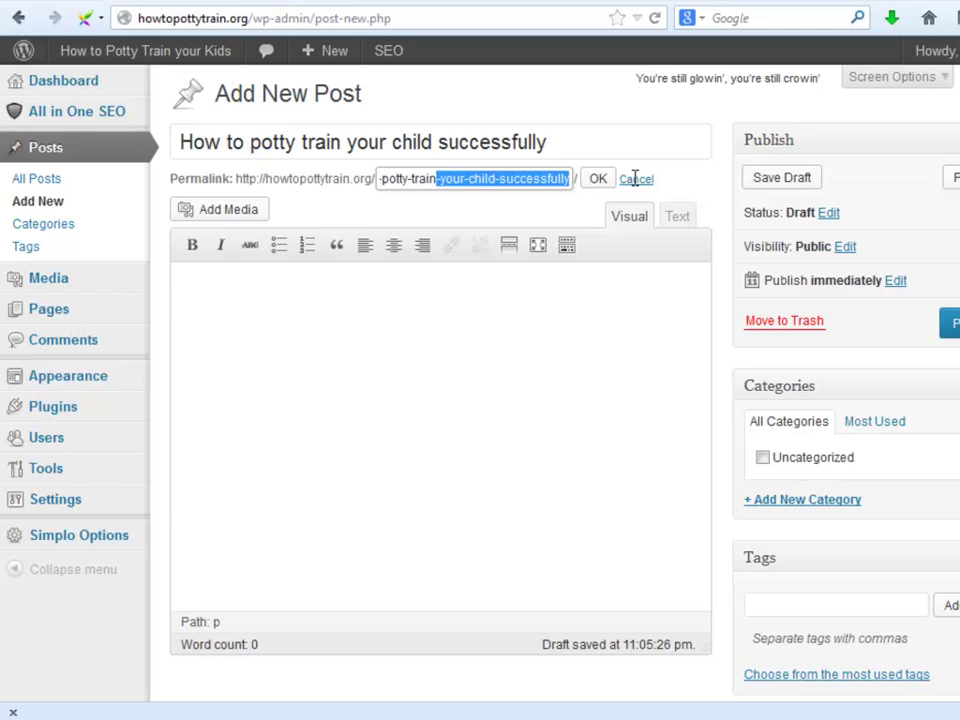
key("BackSpace")
left_click(592, 180)
Paste the prepared potty training article into the post body
left_click(422, 369)
key("ctrl+v")
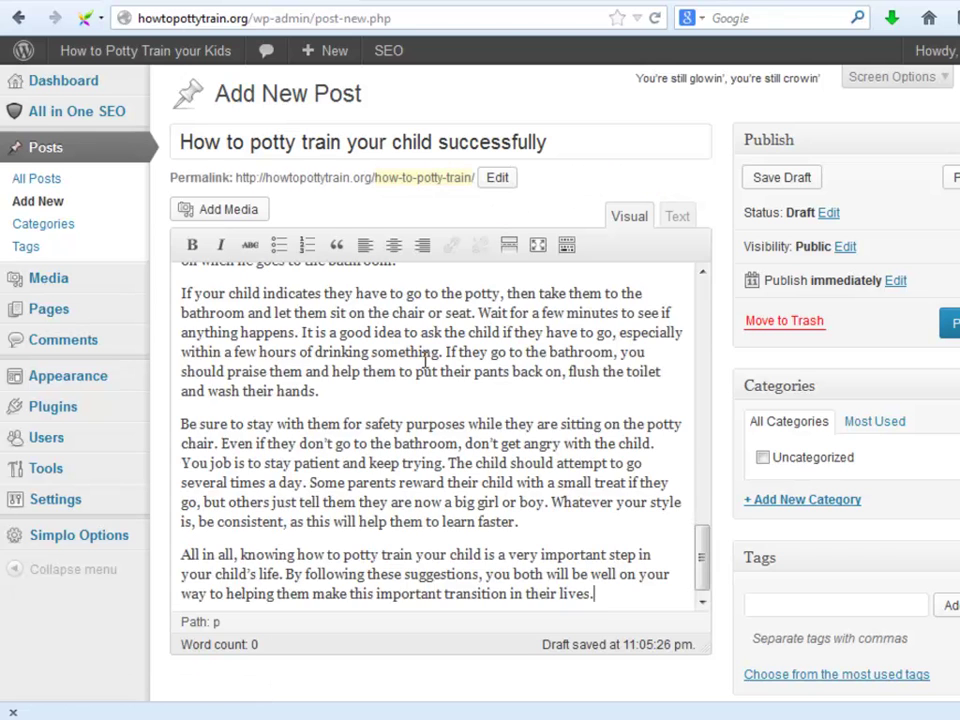
Format the line "Signs Your Child is ready for Potty Training" as Heading 2 using the extended formatting tools
scroll(378, 395, "up", 15)
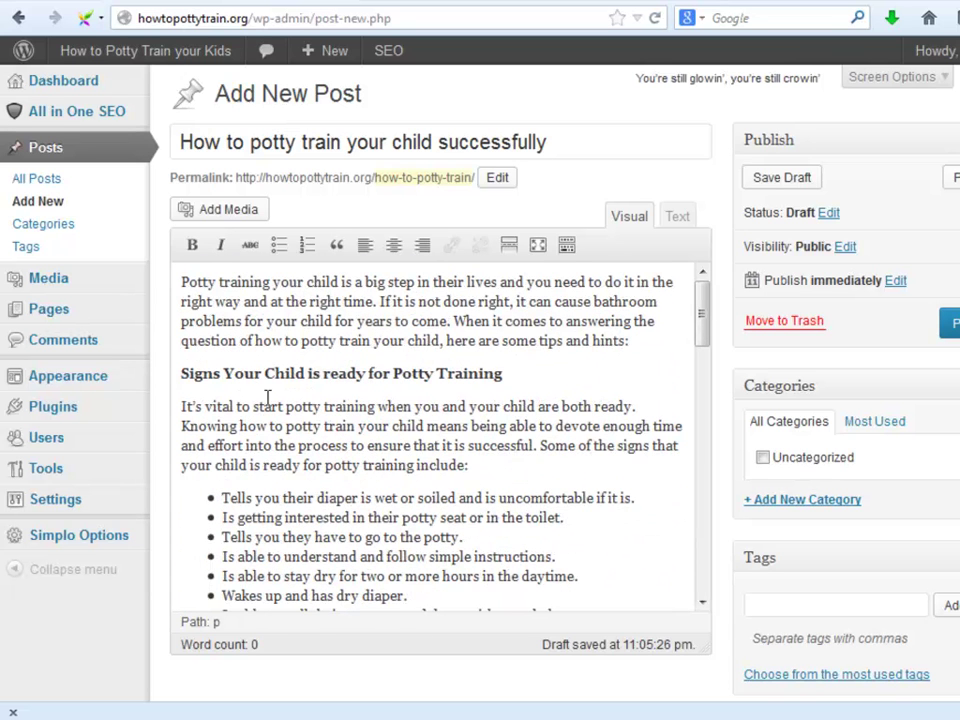
triple_click(284, 374)
left_click(566, 245)
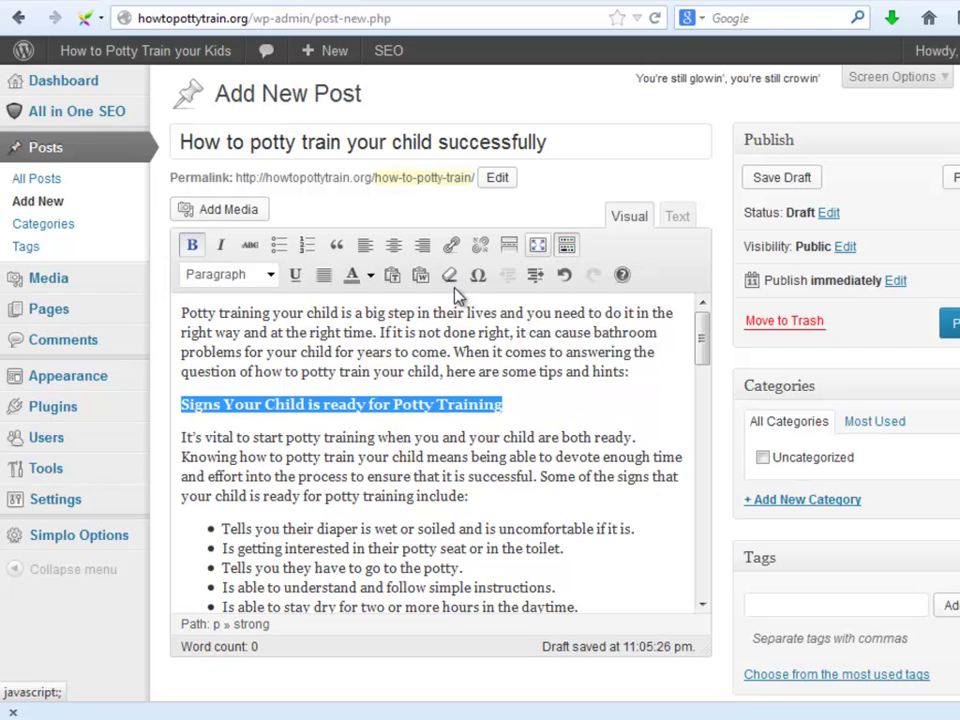
left_click(270, 275)
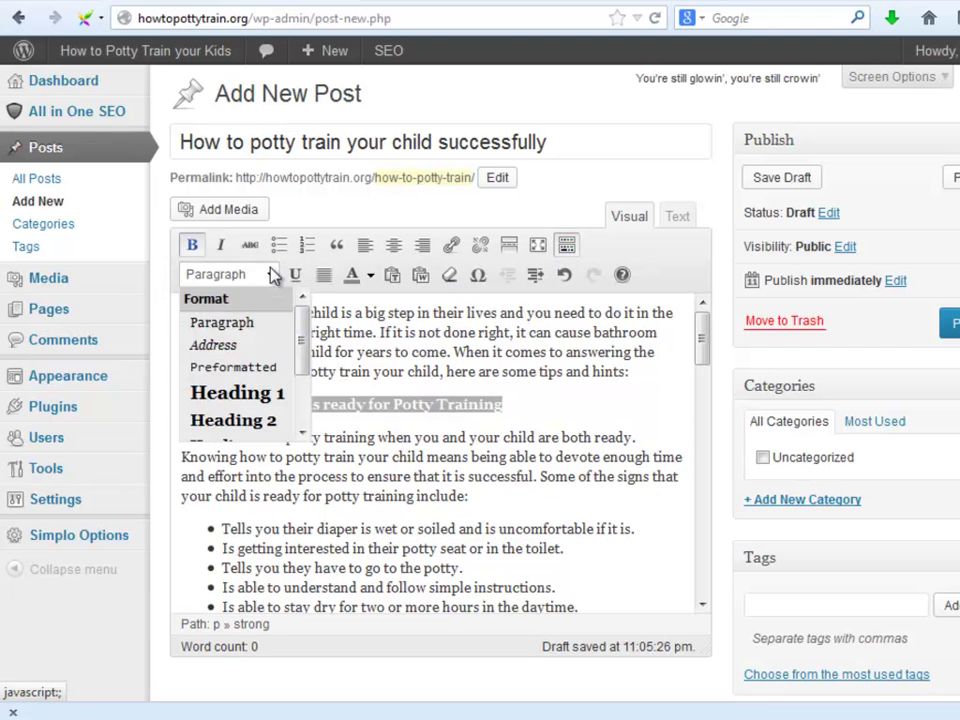
left_click(268, 421)
scroll(260, 428, "down", 1)
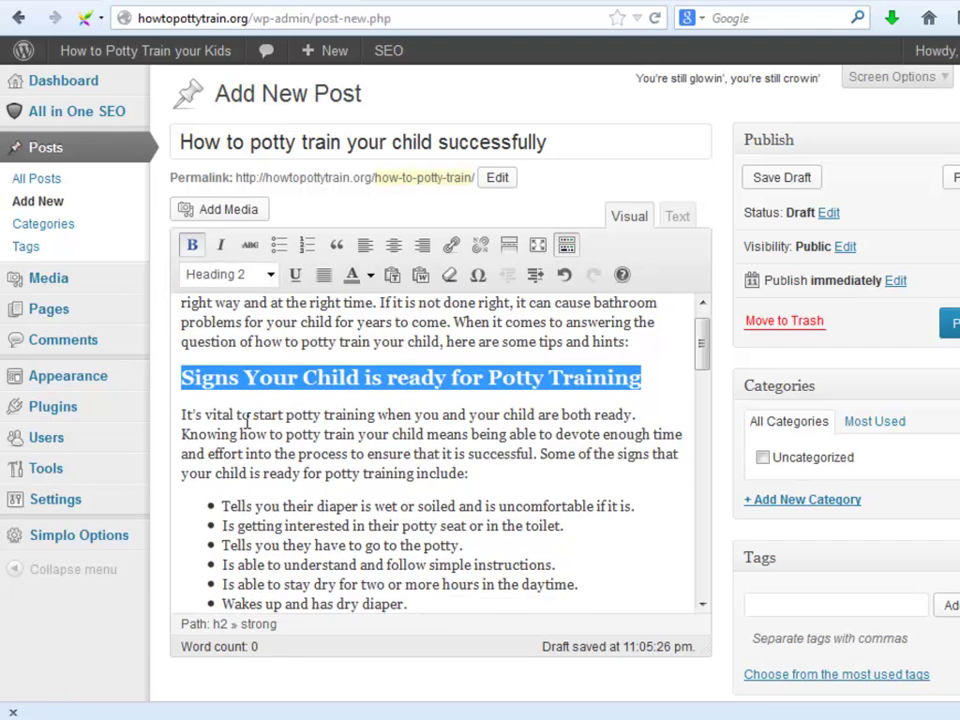
Add an empty line above the article's first paragraph and center it
scroll(250, 425, "up", 1)
left_click(251, 358)
scroll(368, 315, "up", 1)
left_click(430, 313)
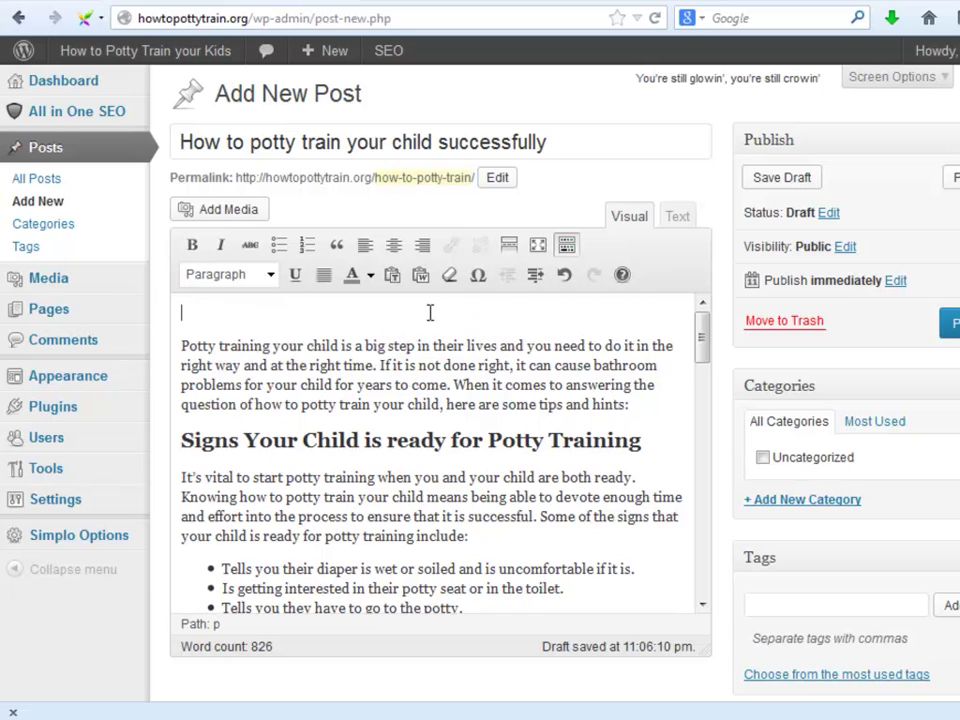
left_click(394, 245)
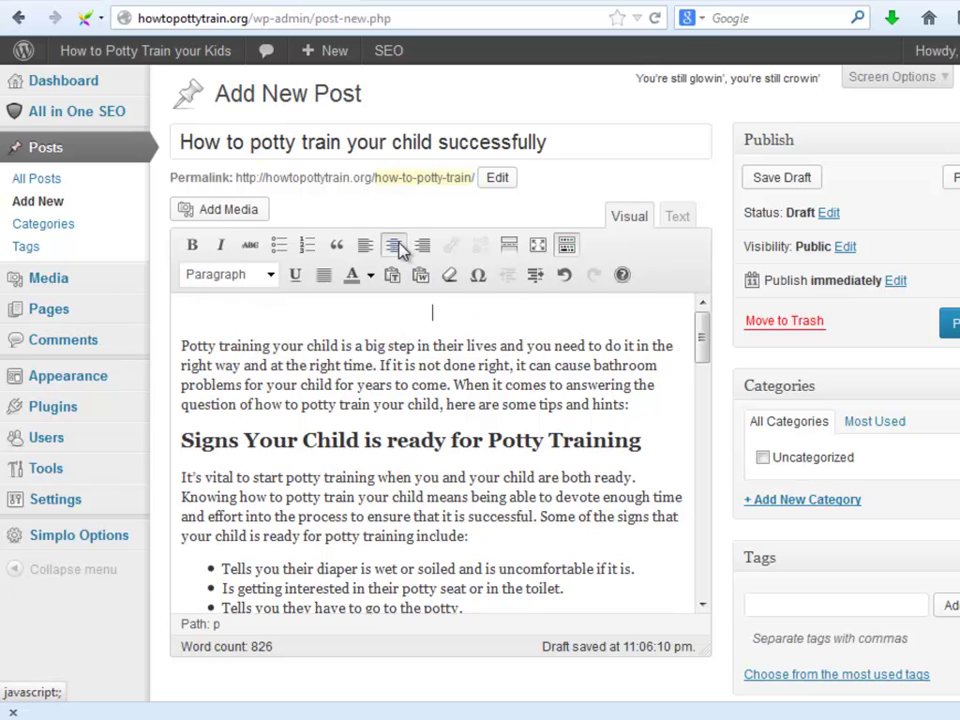
Upload the image howtopottytrain.jpg and insert it into the centered line at the start of the post
left_click(252, 218)
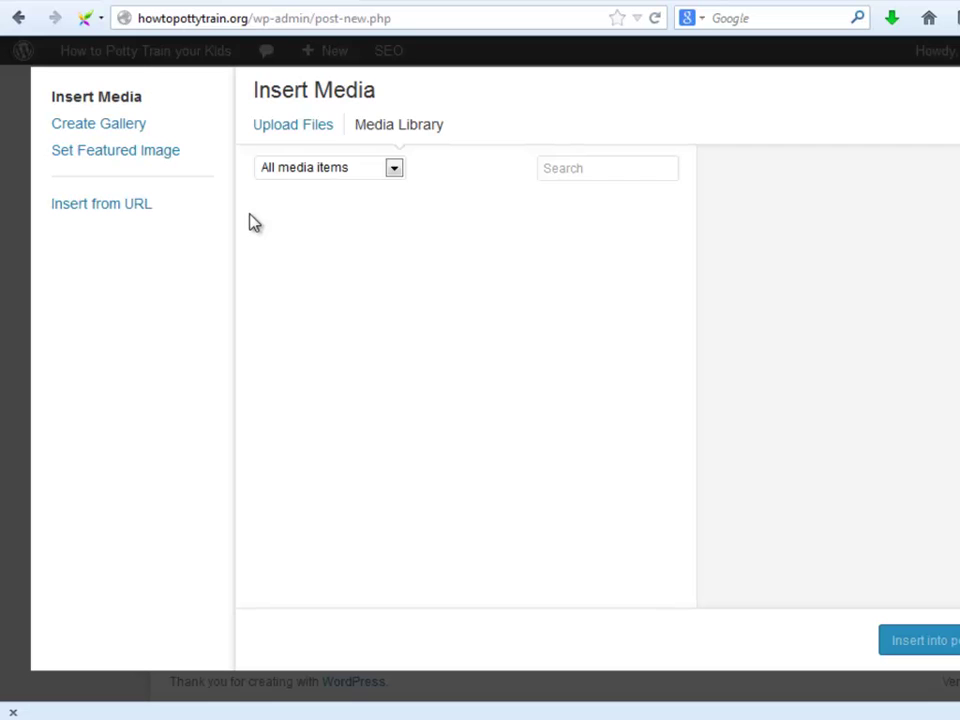
left_click(289, 128)
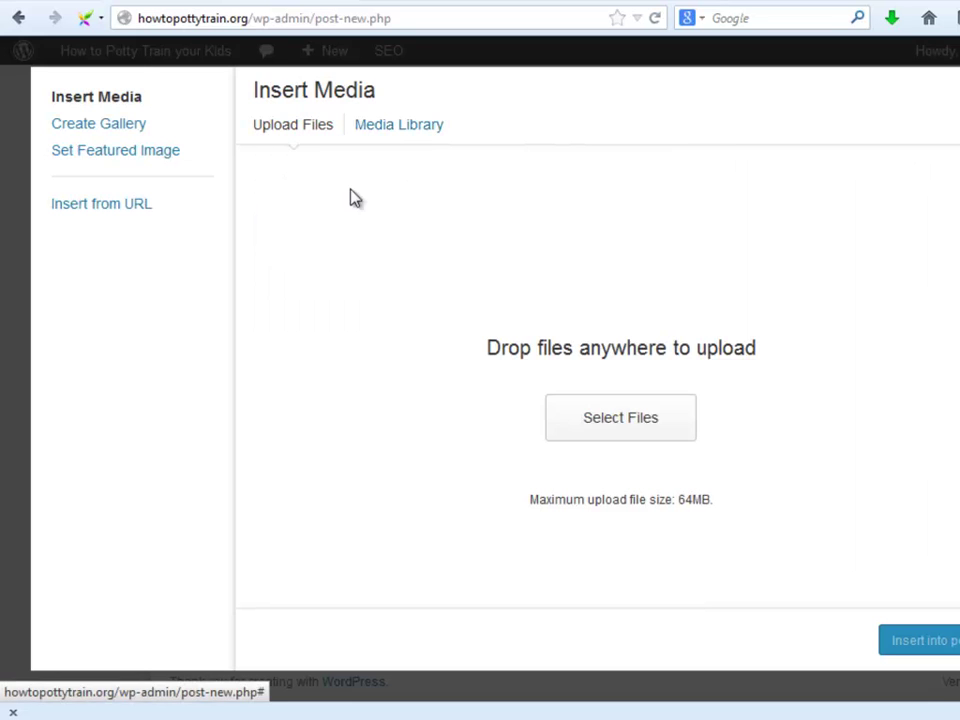
left_click(588, 420)
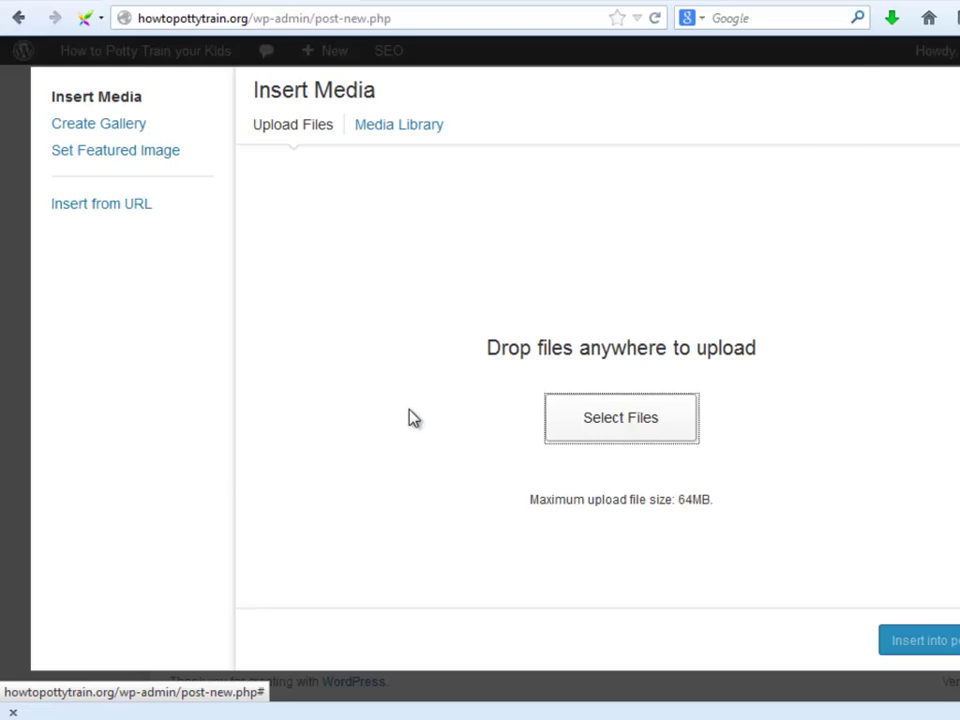
left_click(676, 433)
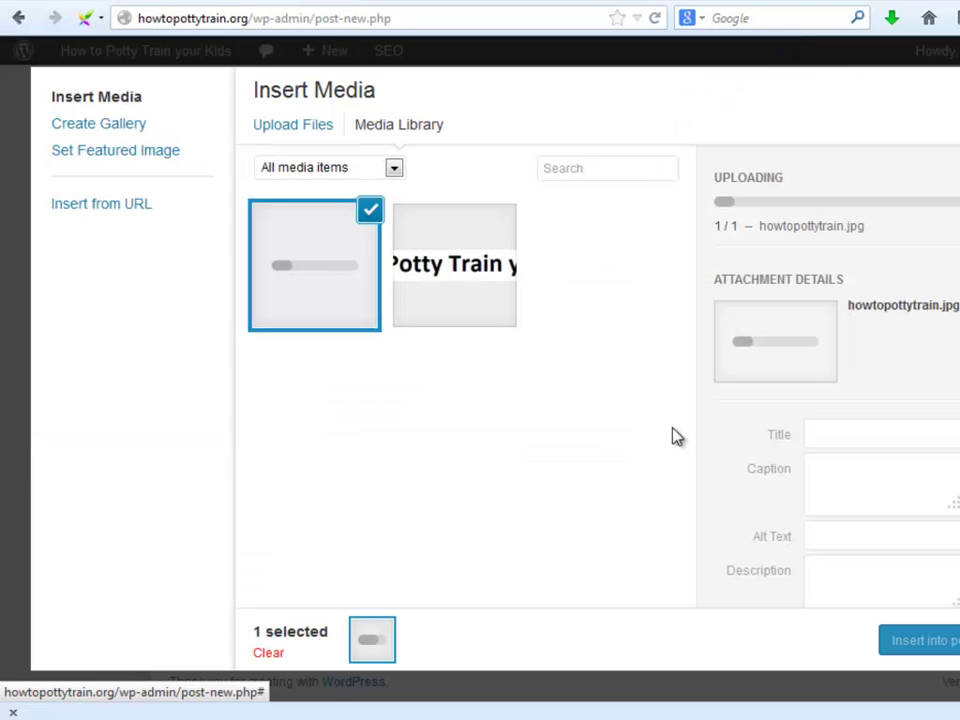
left_click(827, 646)
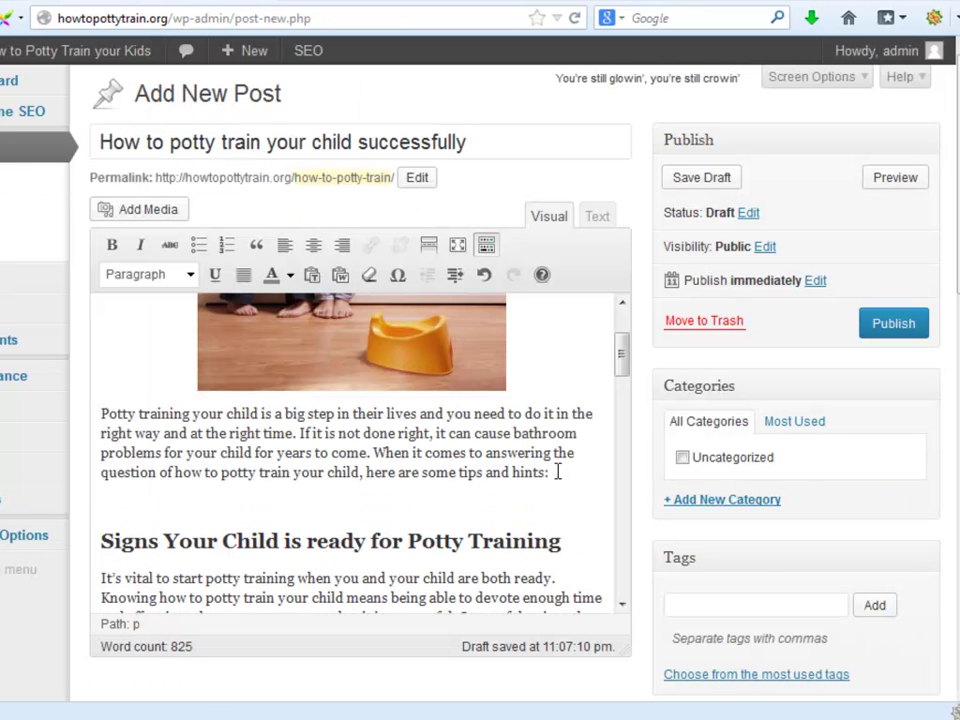
Insert a More tag between the introductory paragraph and the "Signs Your Child is ready for Potty Training" heading
key("Down")
left_click(426, 250)
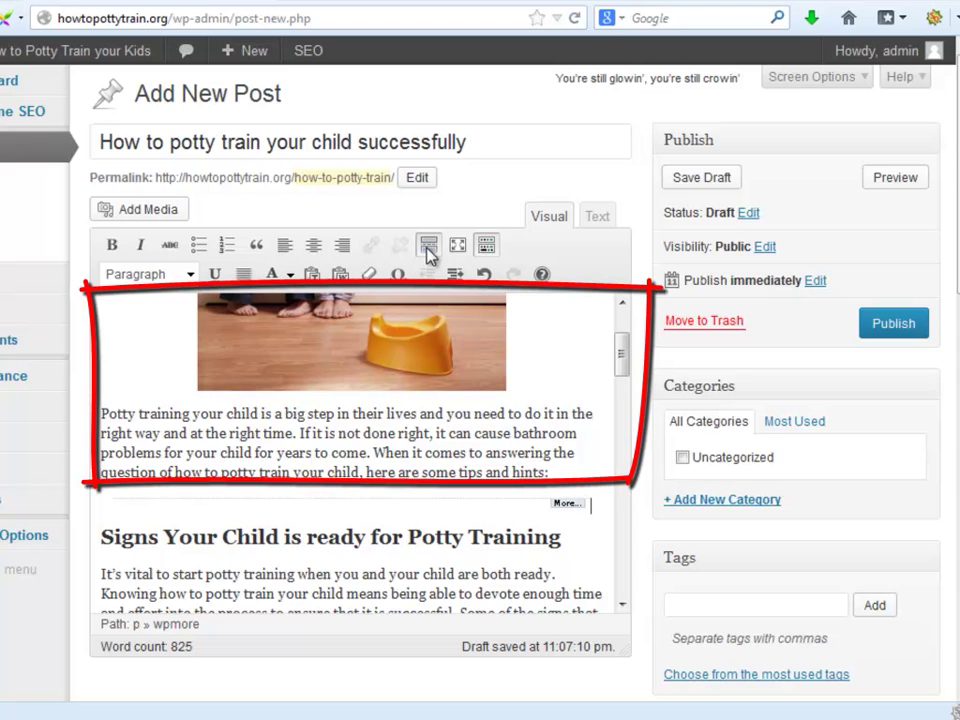
left_click(560, 454)
scroll(562, 452, "up", 2)
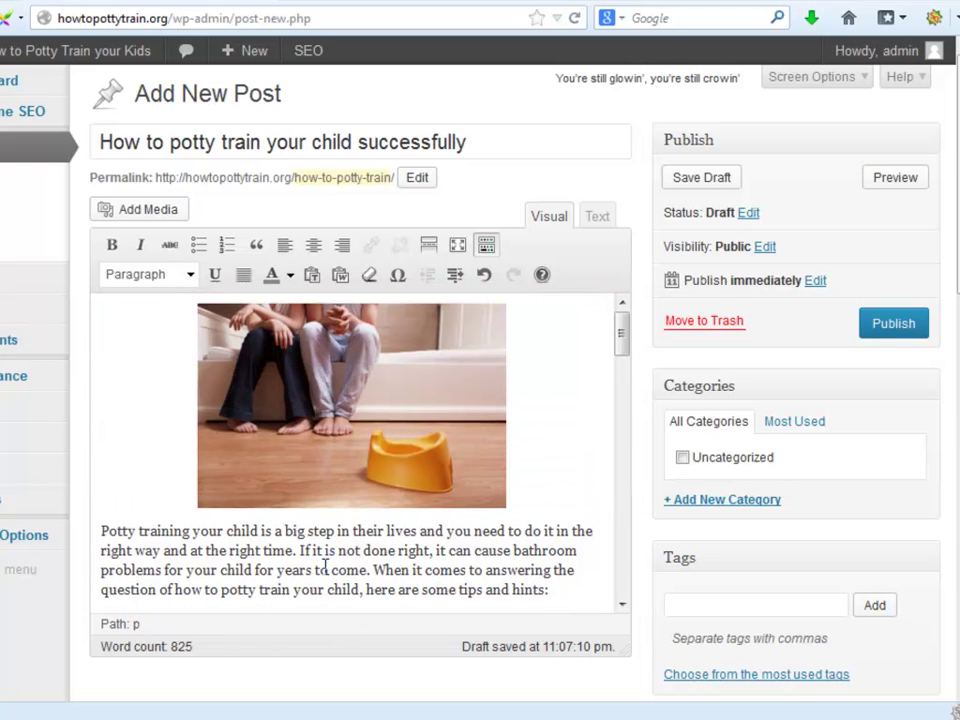
scroll(615, 492, "down", 2)
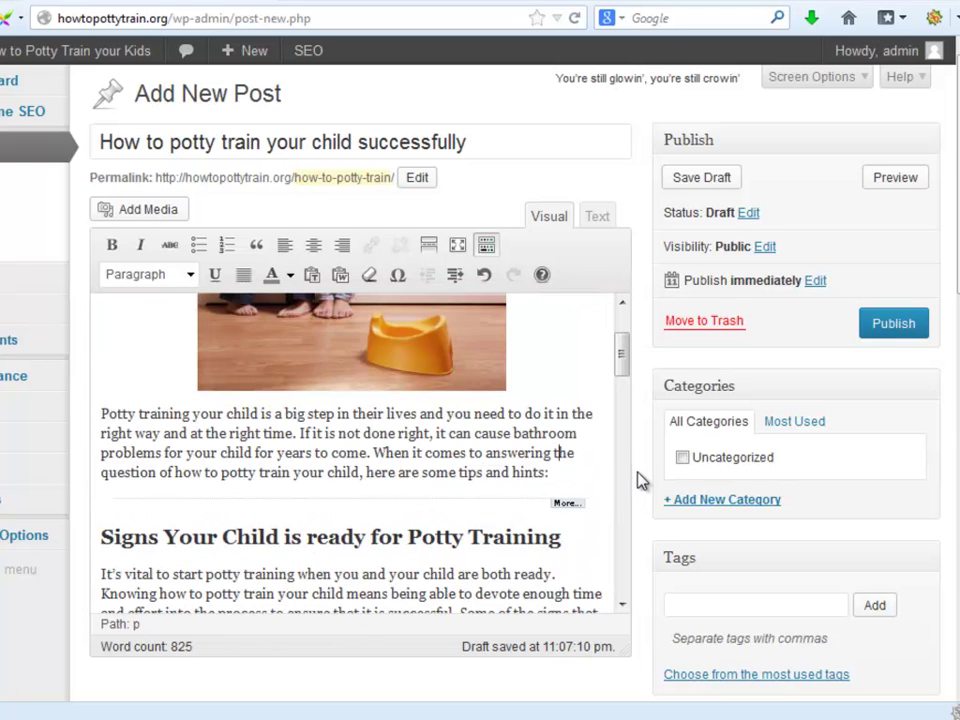
Set the post's SEO title to "How to potty train your child successfully" and fill in the description about the best potty training methods
scroll(641, 481, "down", 6)
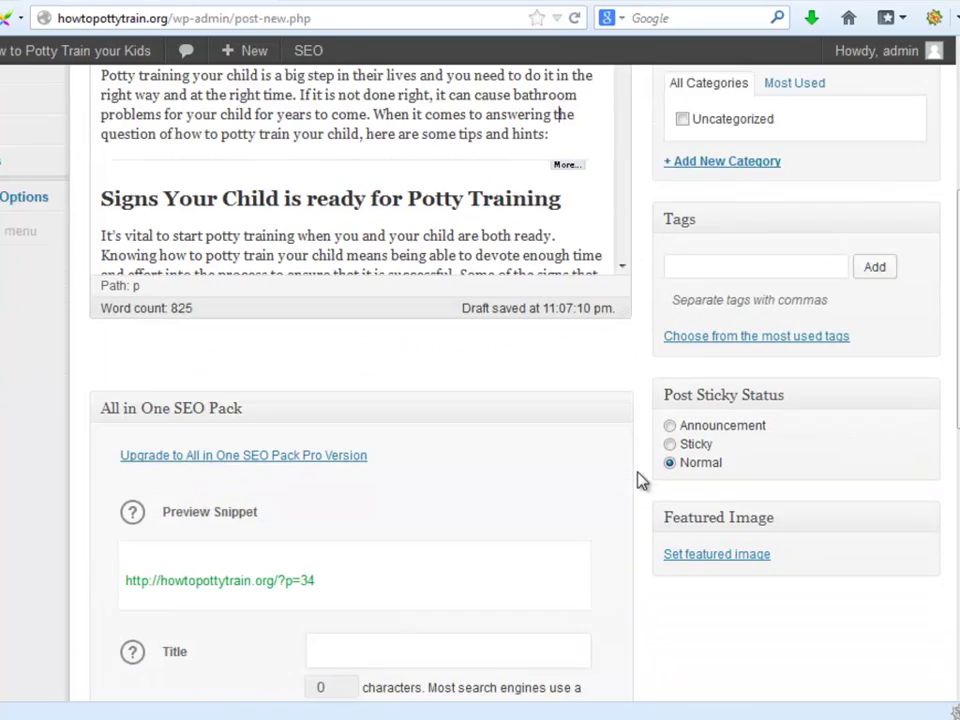
scroll(640, 481, "down", 3)
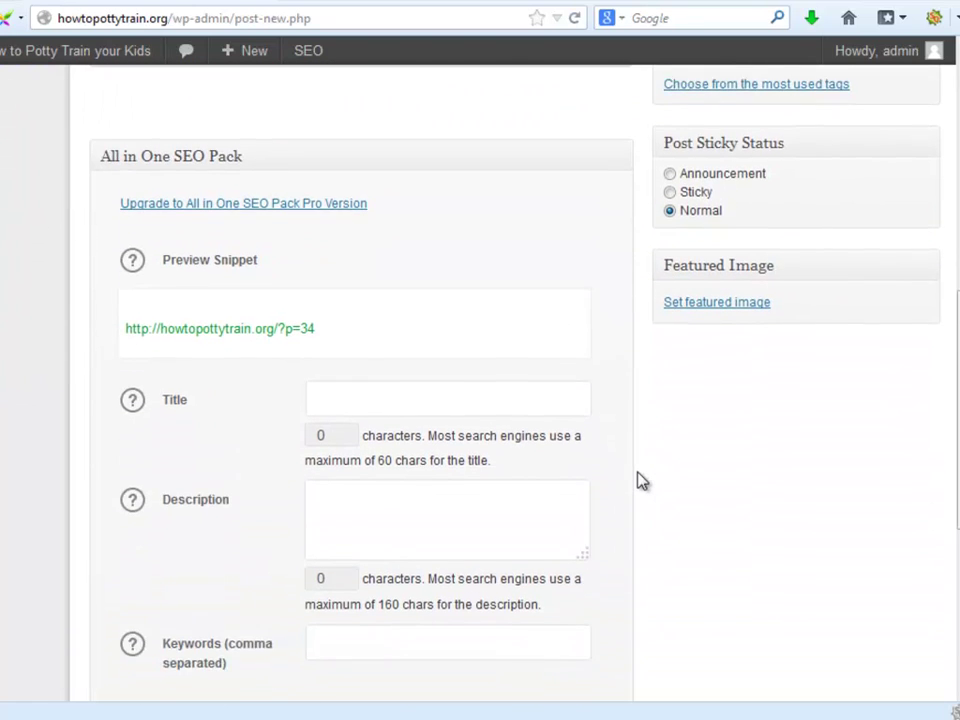
left_click(409, 281)
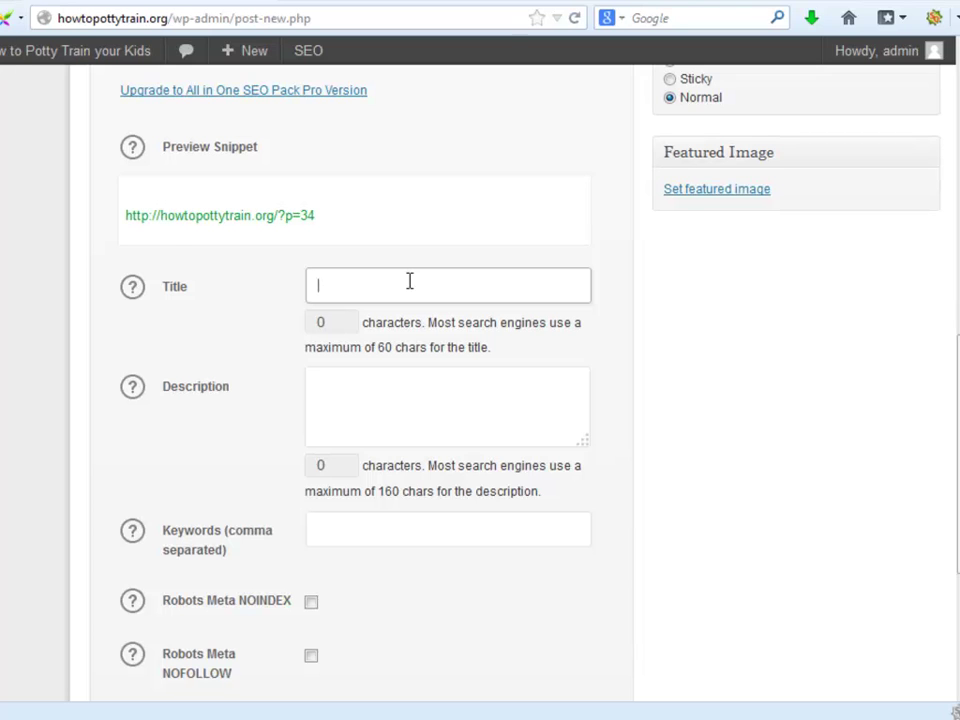
Set the post's SEO keywords to "how to potty train"
left_click(392, 572)
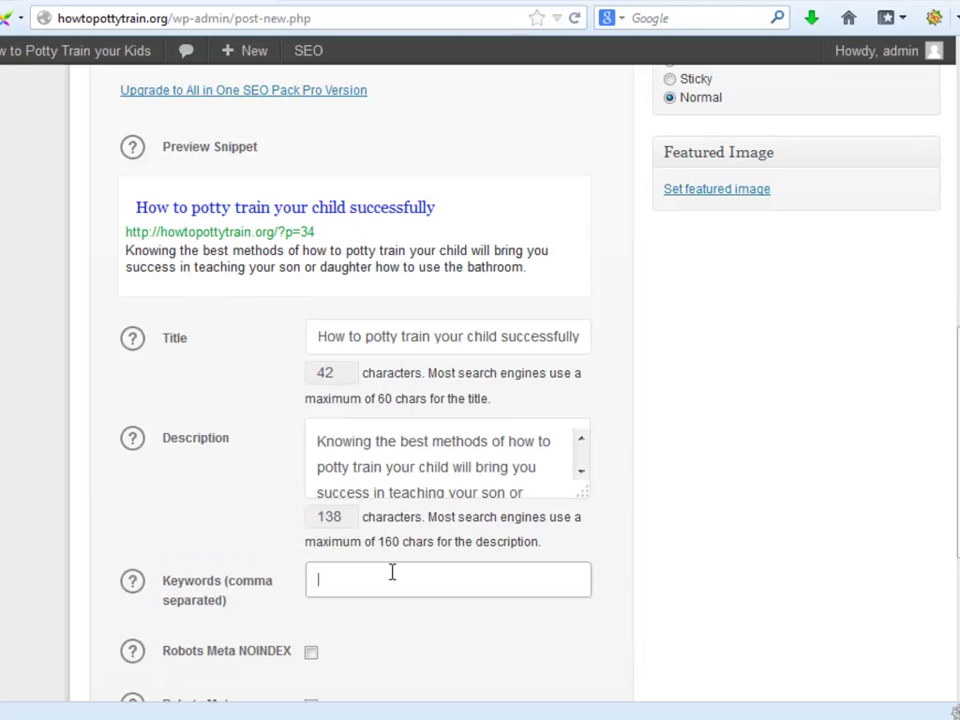
type("how to p")
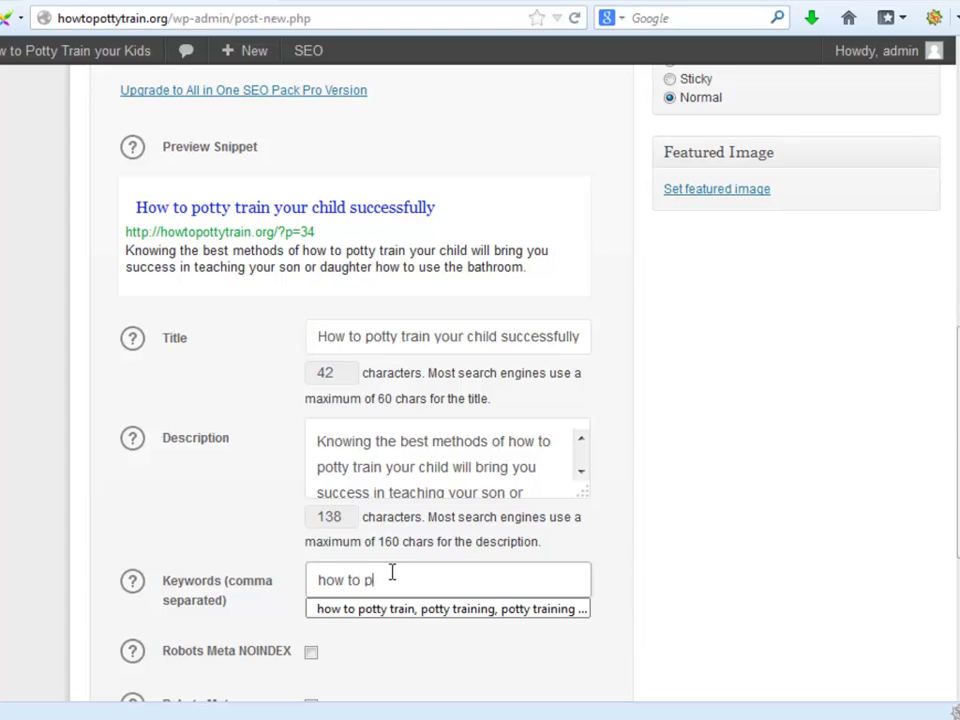
type("otty train")
left_click(628, 587)
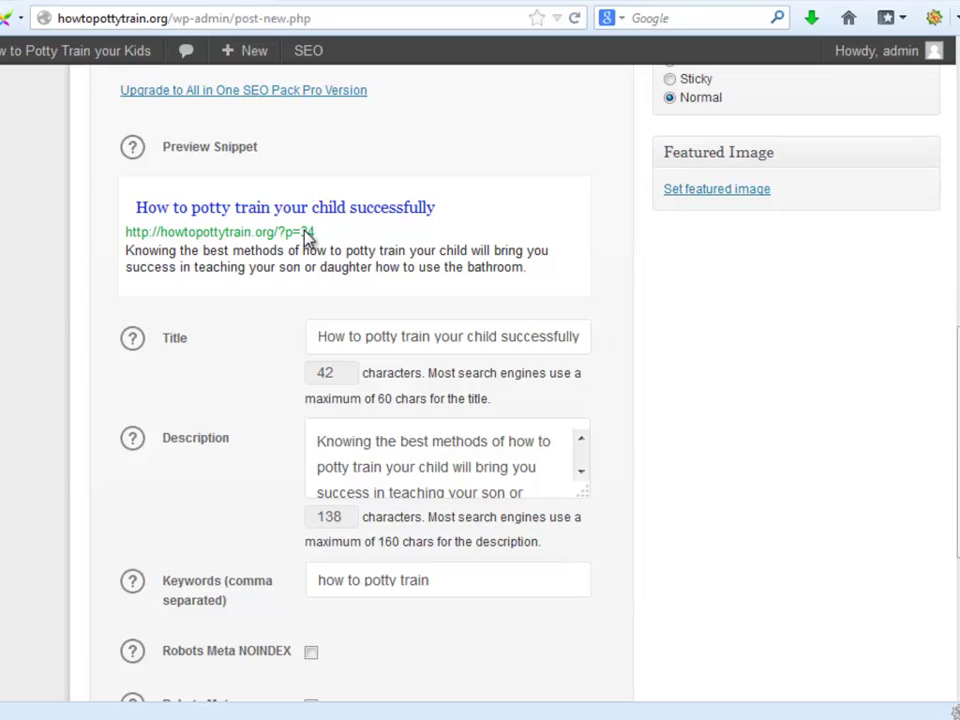
scroll(222, 438, "up", 10)
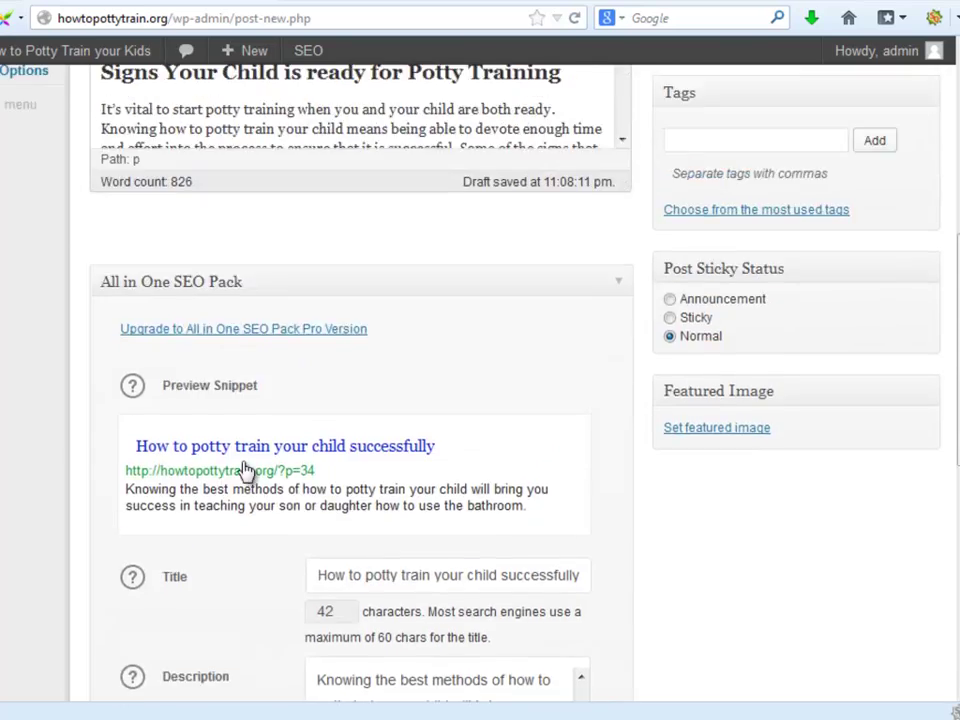